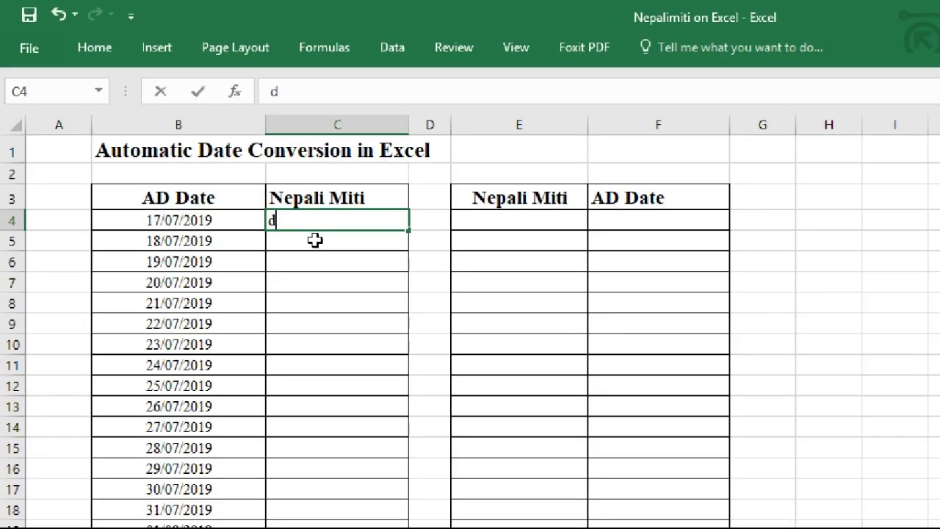
# - Enter =DateADtoBS(B4) in C4, giving 2076.04.01, and fill it down column C to row 17
pyautogui.write('d')
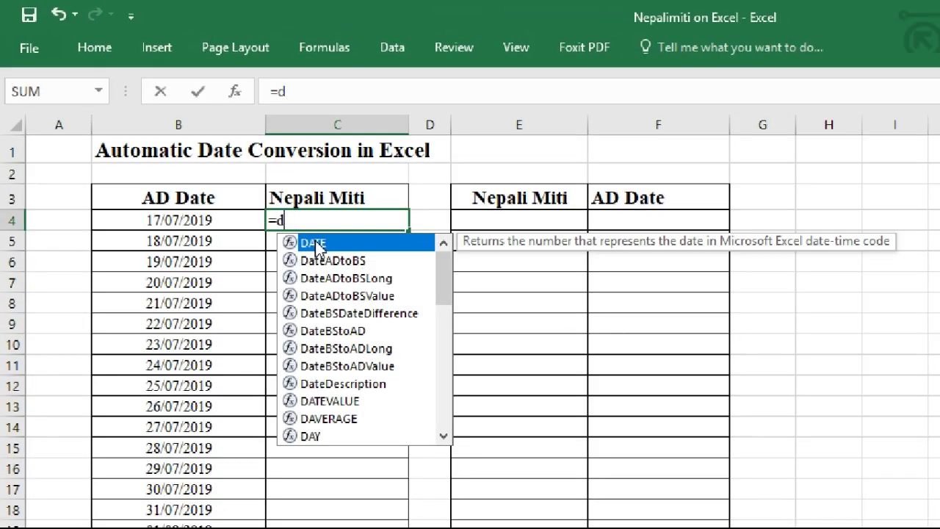
pyautogui.write('a')
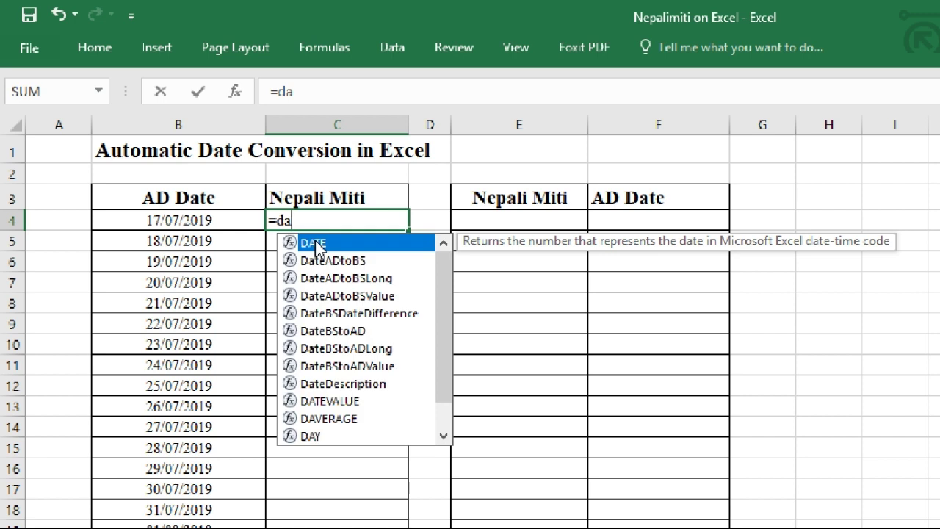
pyautogui.press('Down')
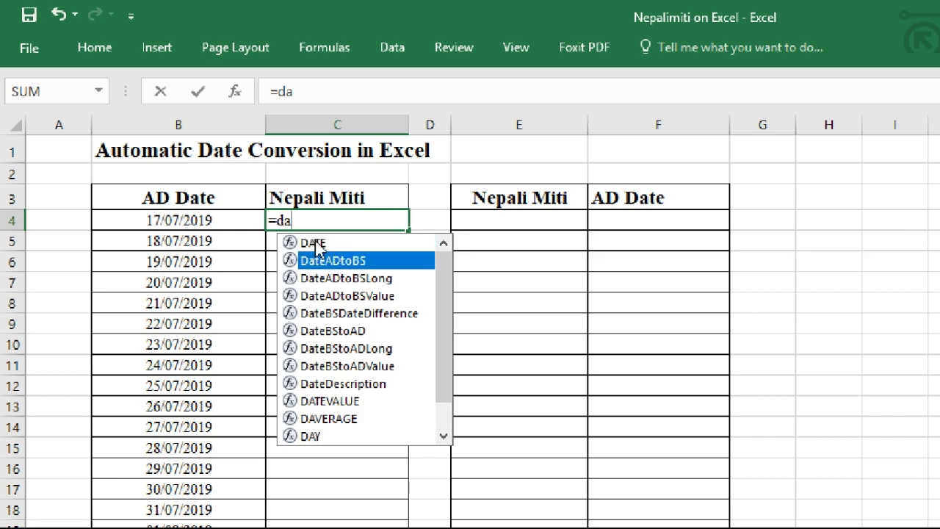
pyautogui.click(378, 264)
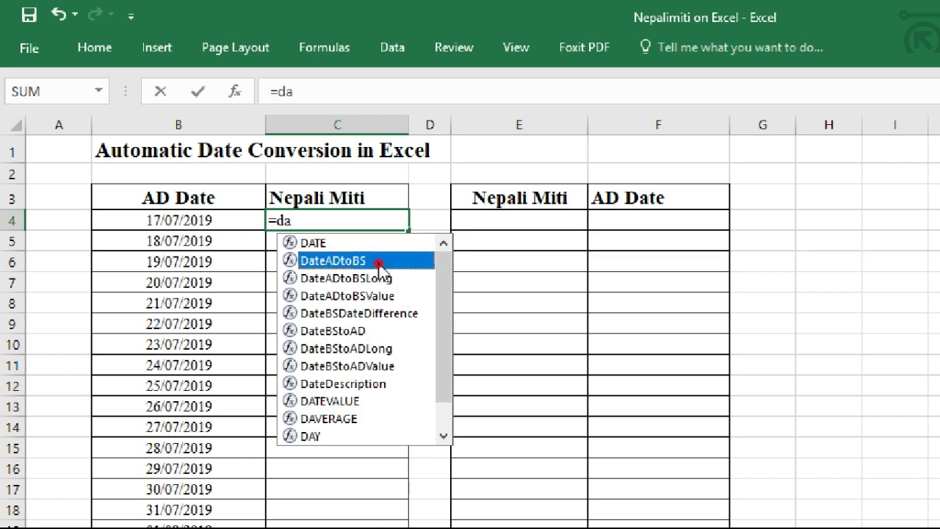
pyautogui.press('Tab')
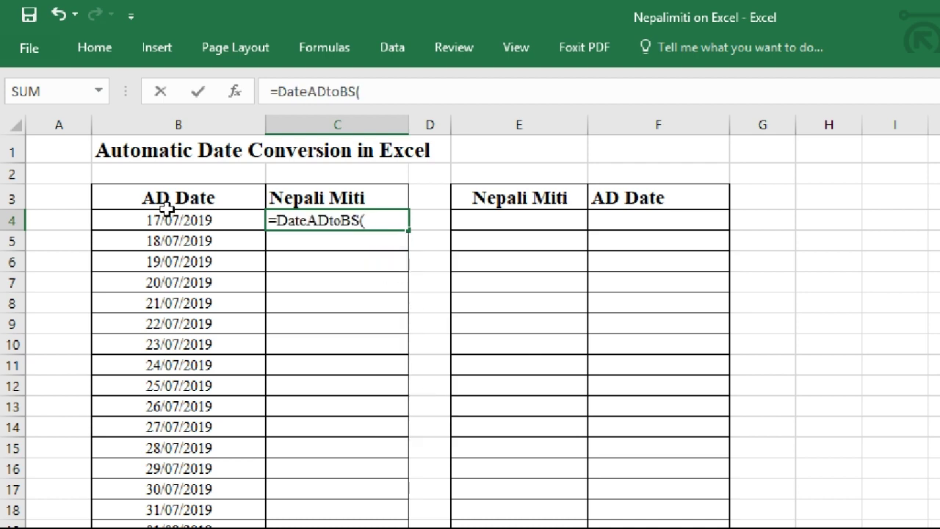
pyautogui.click(172, 223)
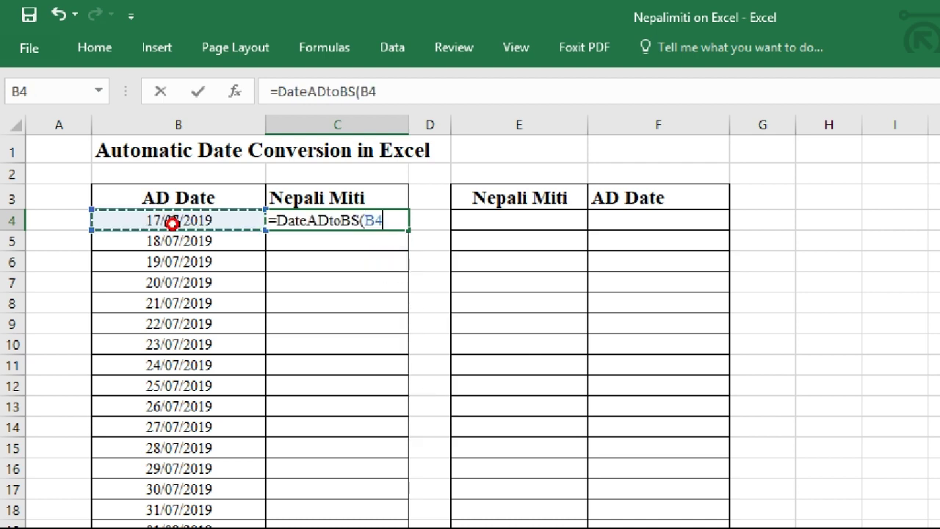
pyautogui.write(')')
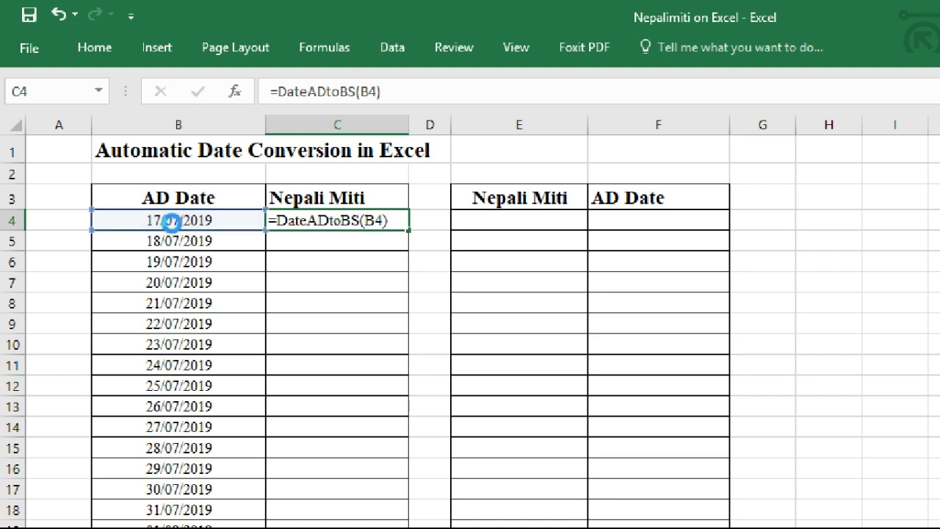
pyautogui.press('Return')
pyautogui.click(346, 222)
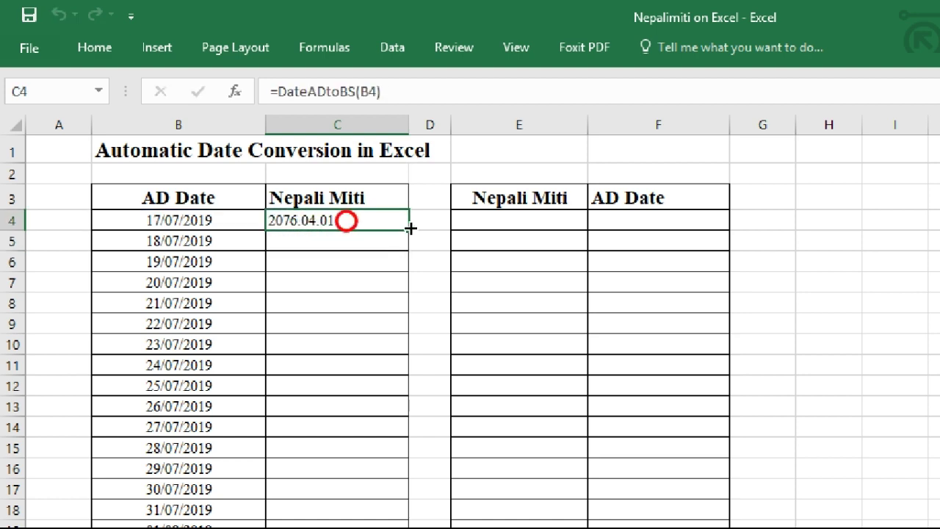
pyautogui.moveTo(408, 229); pyautogui.dragTo(404, 497)
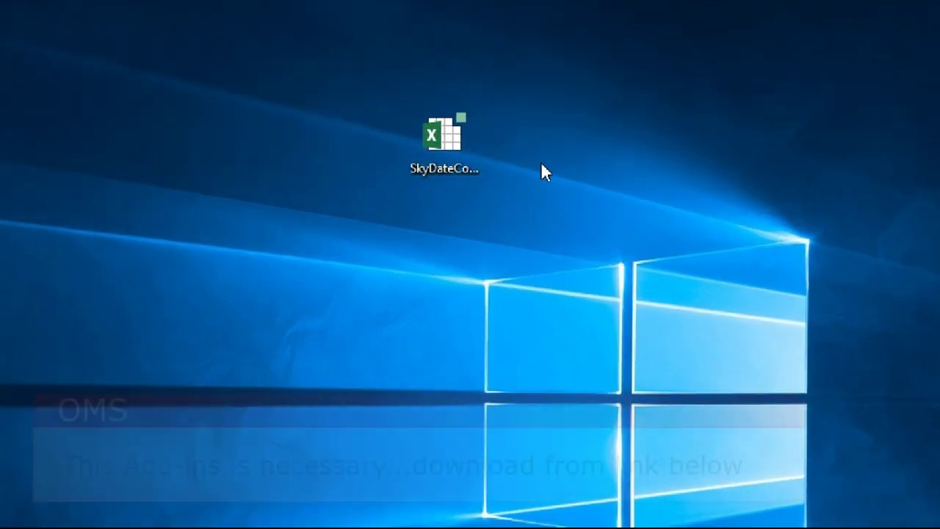
# - View the SkyDateConverter add-in file's details, then restore the Nepalimiti on Excel workbook maximized
pyautogui.click(464, 130)
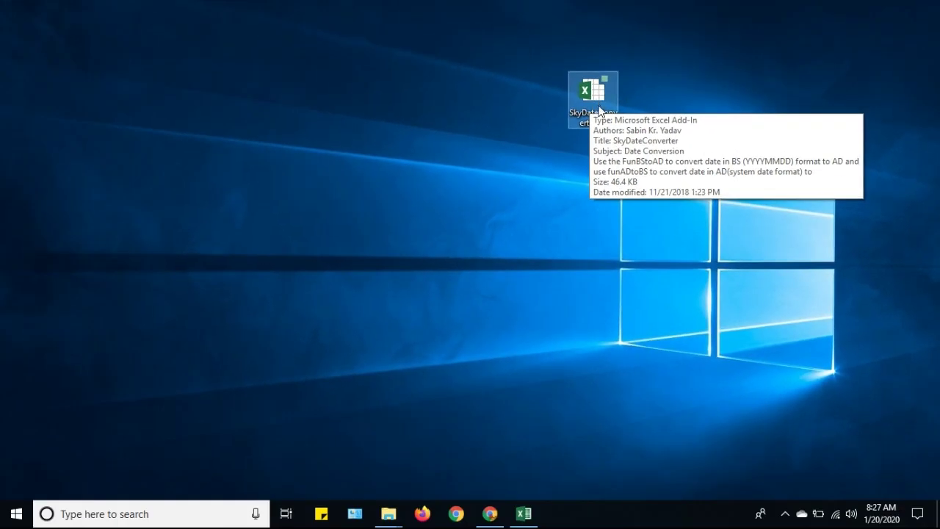
pyautogui.click(524, 513)
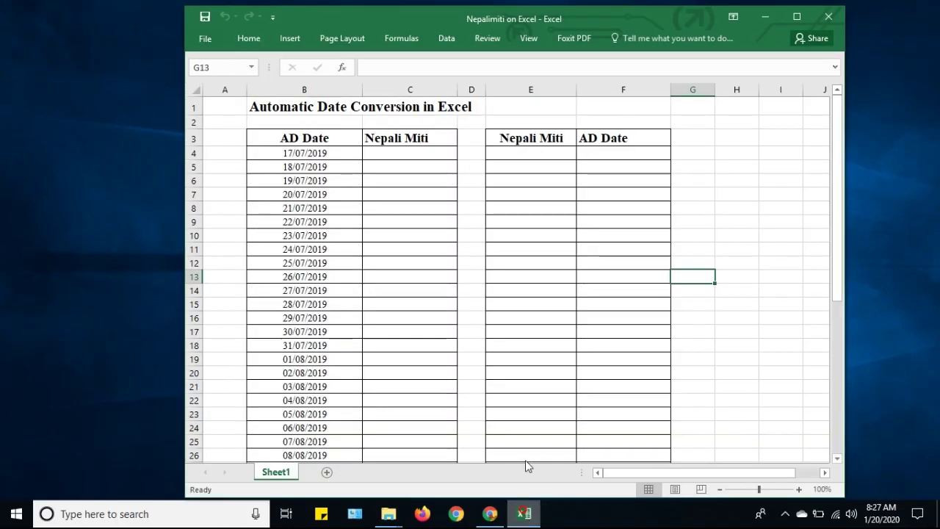
pyautogui.click(797, 16)
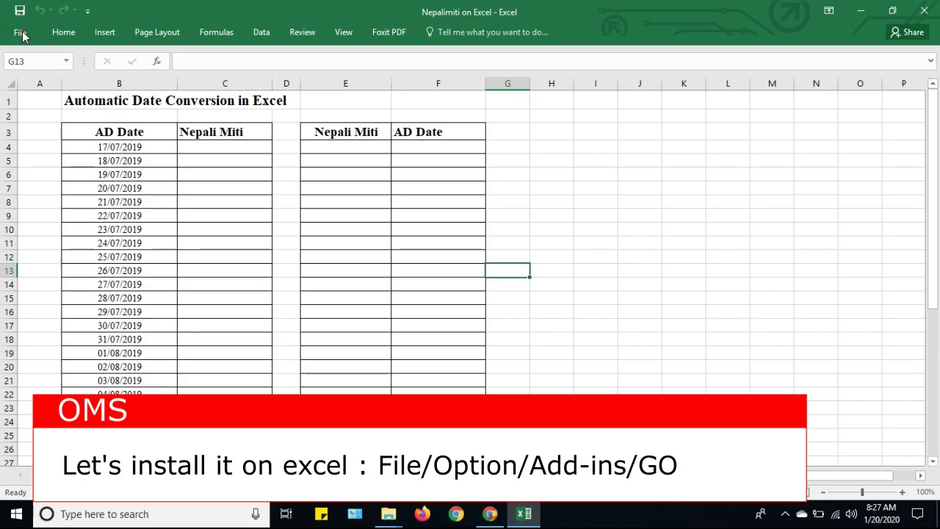
# - Show the Excel Add-ins dialog via File > Options > Add-ins with Manage set to Excel Add-ins
pyautogui.click(21, 34)
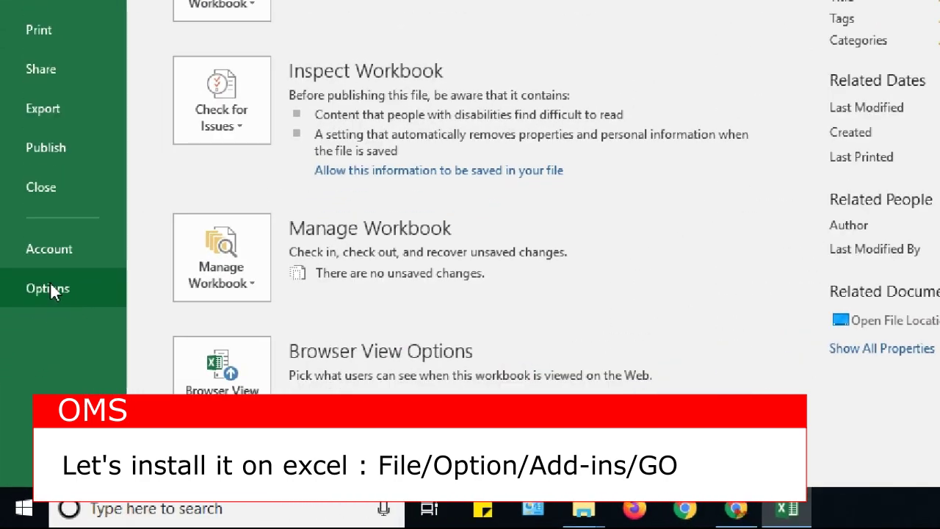
pyautogui.click(34, 364)
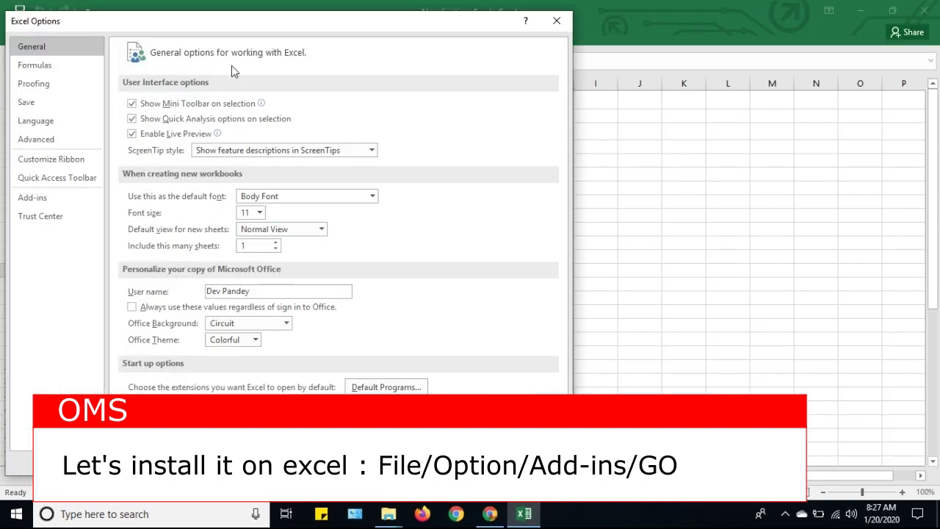
pyautogui.moveTo(351, 21); pyautogui.dragTo(522, 11)
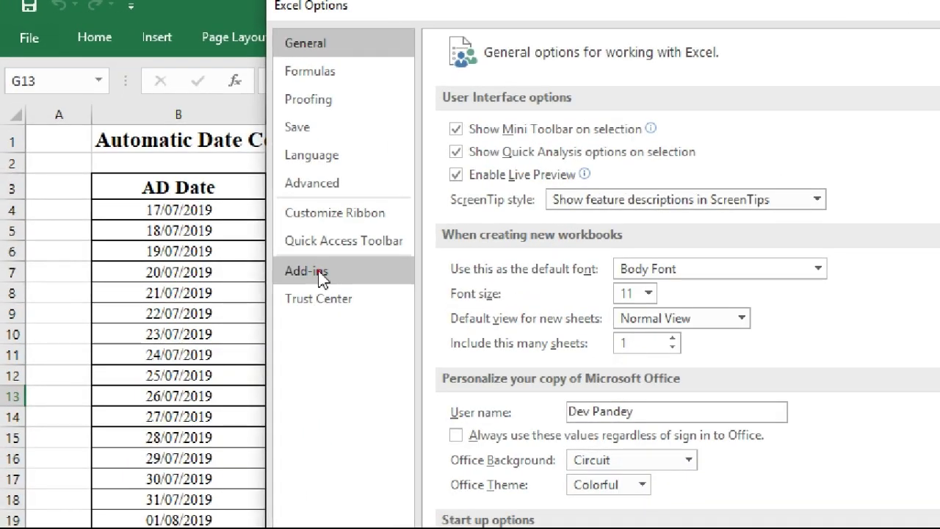
pyautogui.click(318, 272)
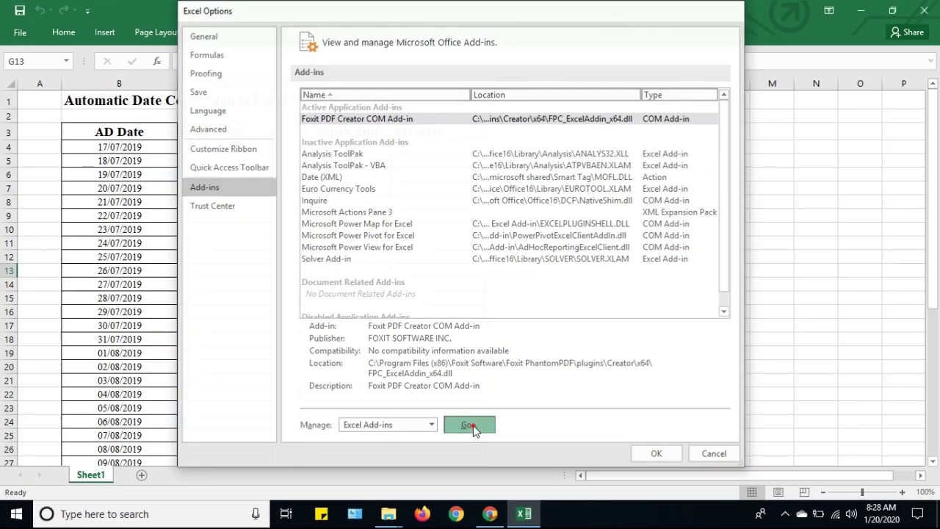
pyautogui.click(473, 426)
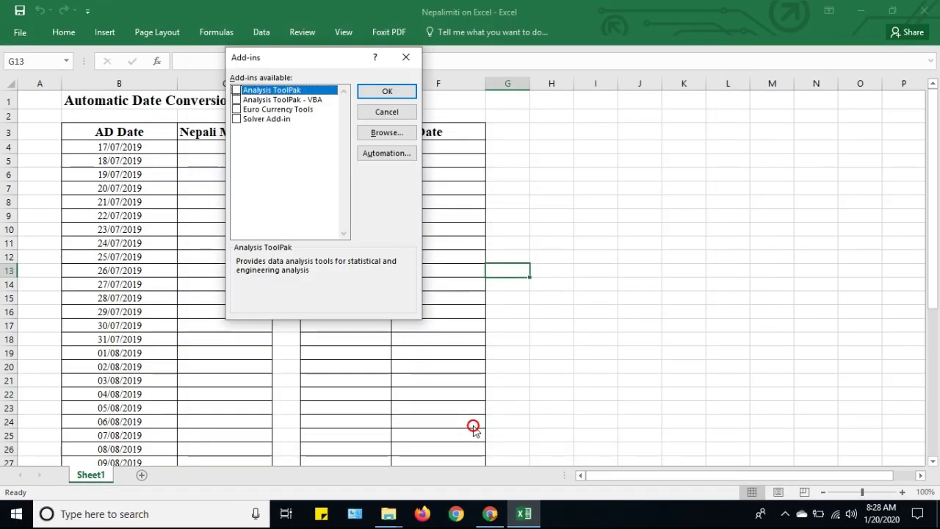
# - Add SkyDateConverter from the Desktop to the add-in list and confirm it enabled
pyautogui.click(399, 132)
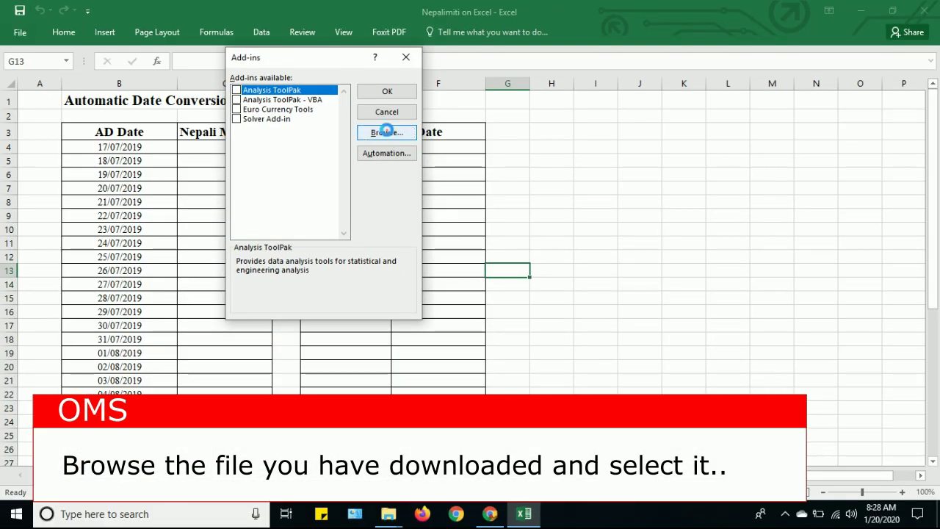
pyautogui.click(387, 131)
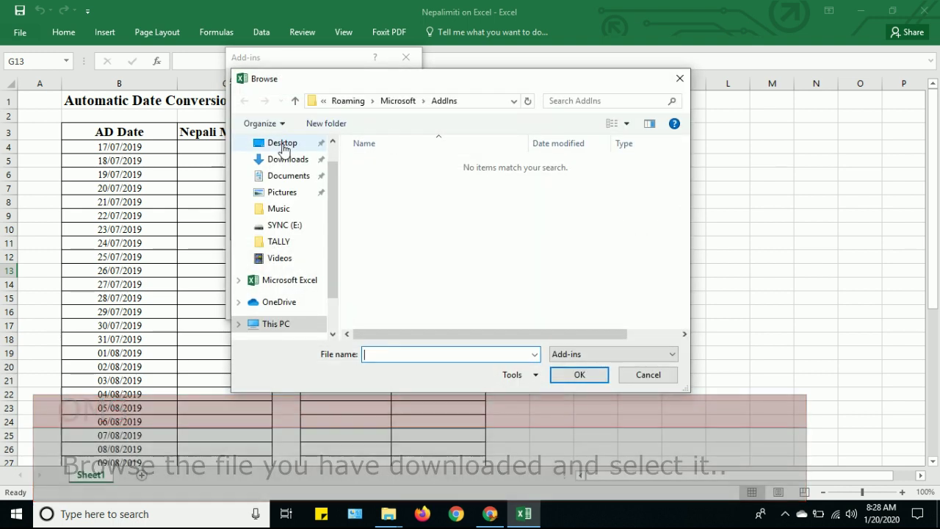
pyautogui.click(282, 142)
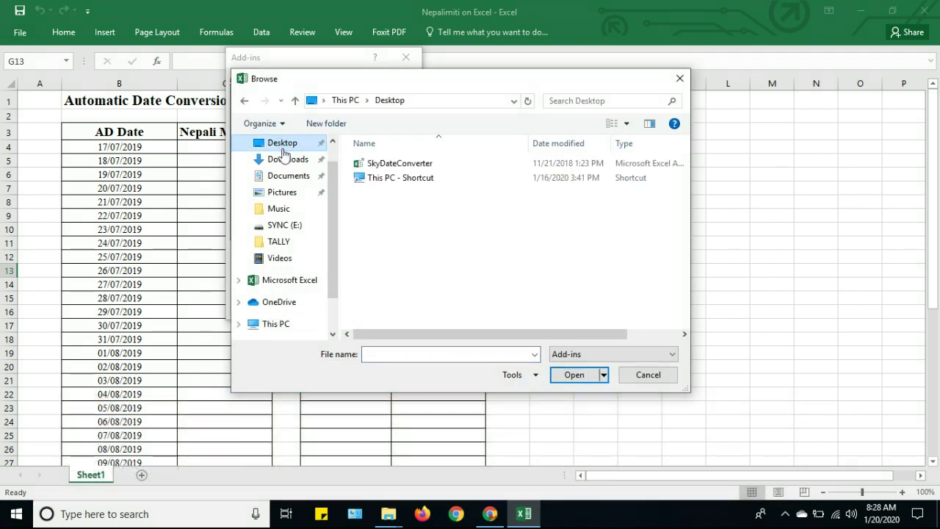
pyautogui.click(400, 163)
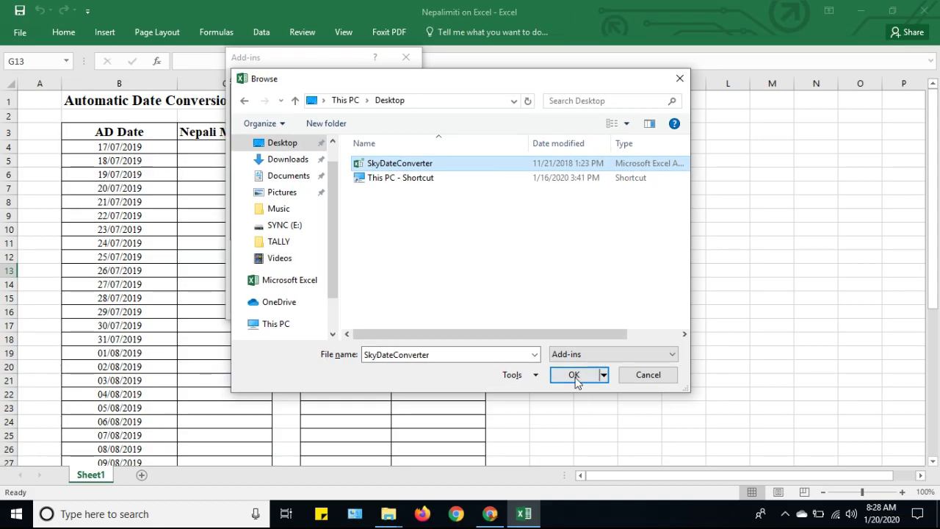
pyautogui.click(573, 374)
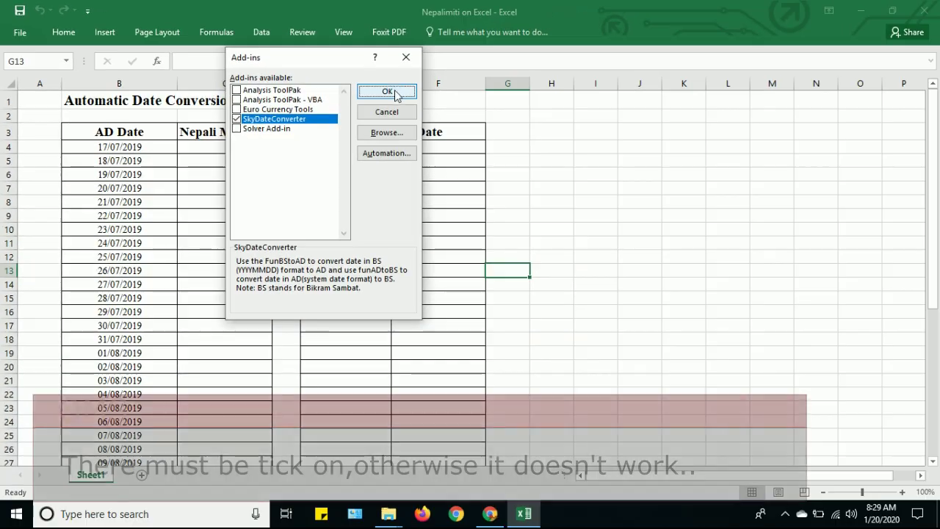
pyautogui.click(592, 139)
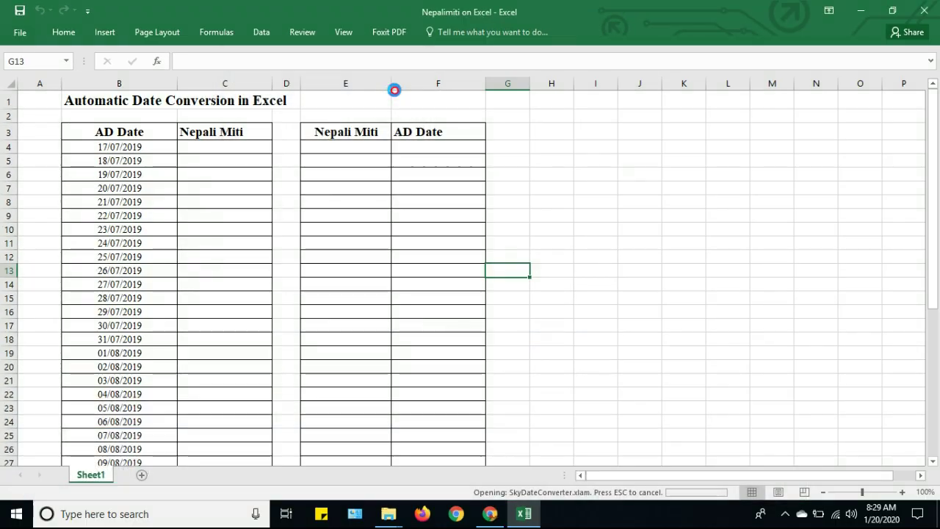
# - Enter =DateADtoBS(B4) in C4 using the autocomplete suggestion
pyautogui.click(200, 147)
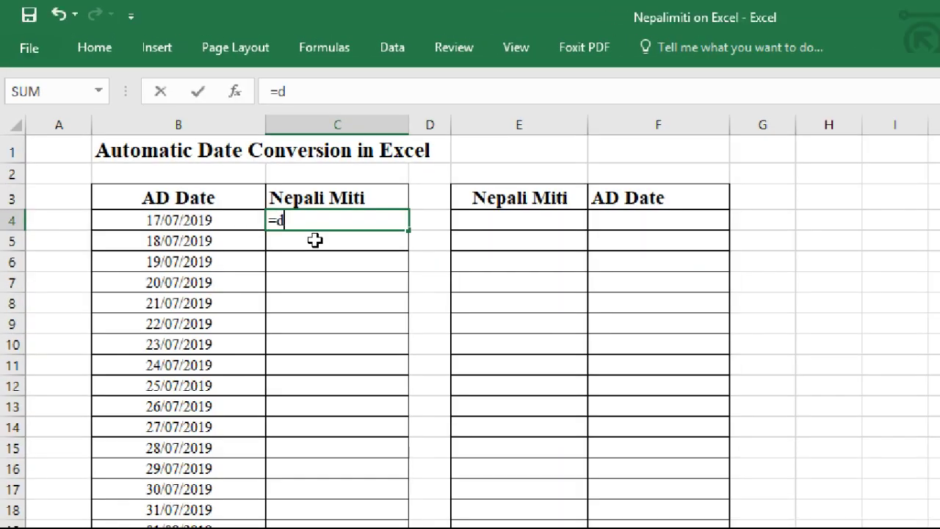
pyautogui.write('da')
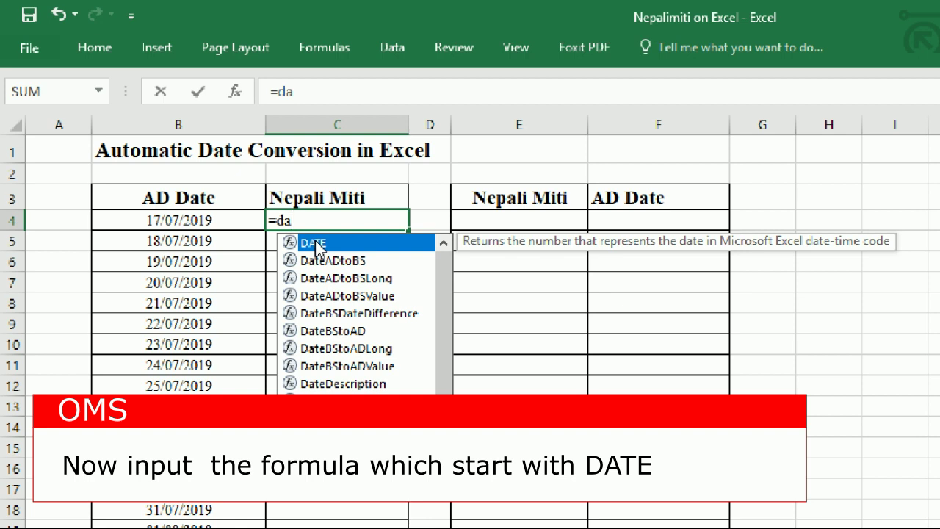
pyautogui.press('Down')
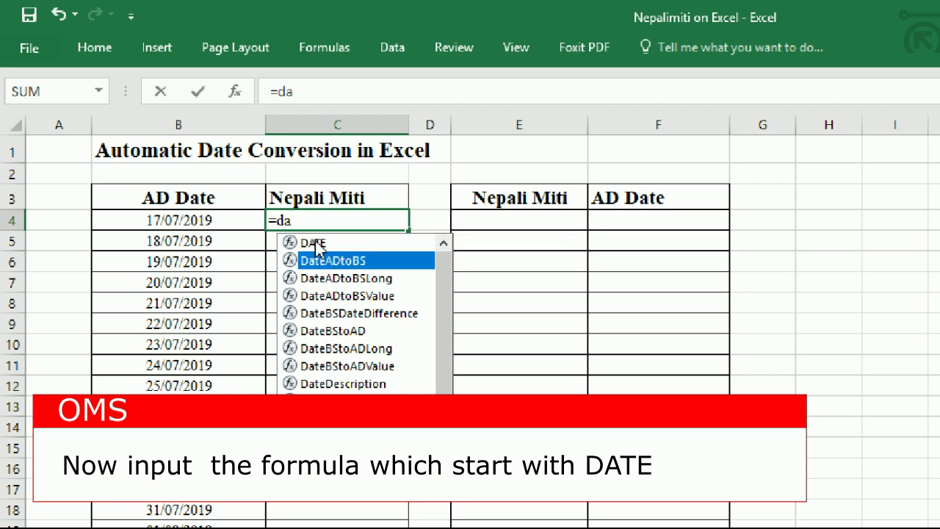
pyautogui.click(379, 263)
pyautogui.click(378, 263)
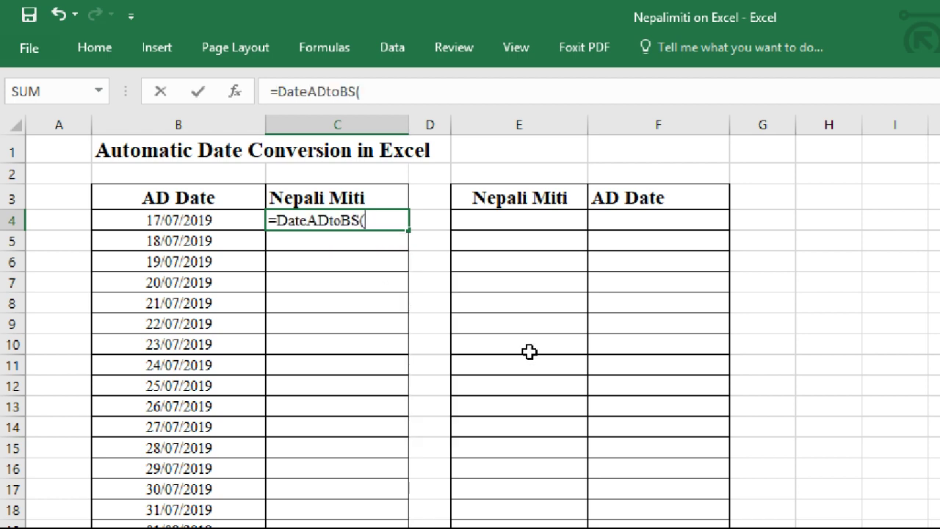
pyautogui.click(172, 223)
pyautogui.write(')')
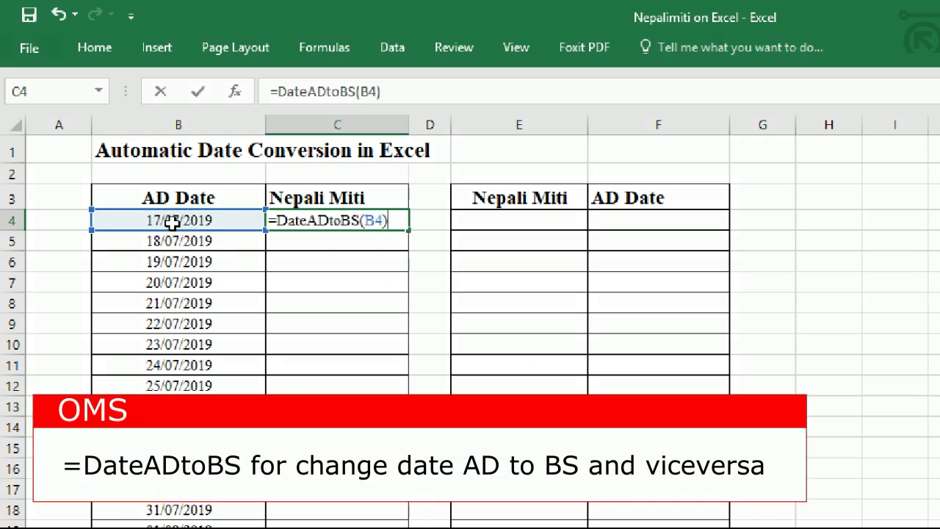
pyautogui.press('Return')
# - Fill the C4 conversion formula down column C to row 45
pyautogui.click(346, 222)
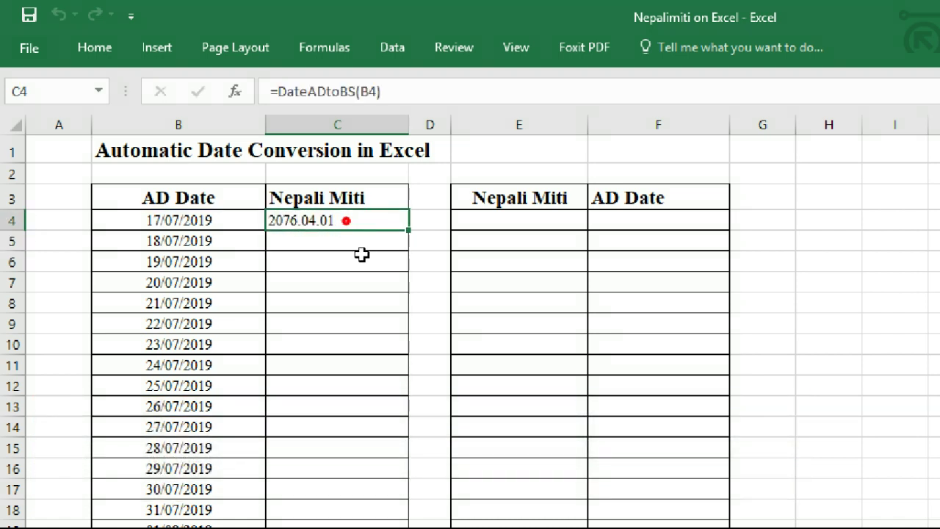
pyautogui.moveTo(409, 228); pyautogui.dragTo(404, 498)
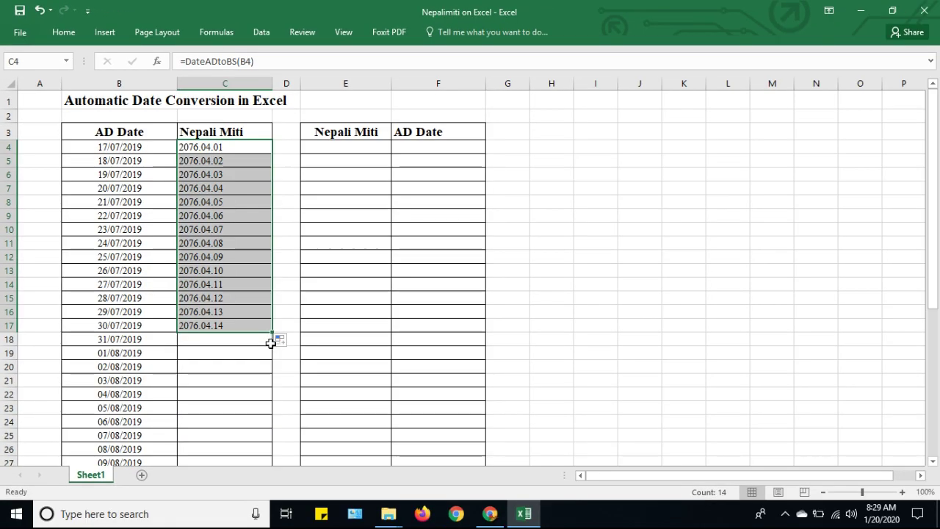
pyautogui.moveTo(273, 334)
pyautogui.mouseDown()
pyautogui.moveTo(291, 464)
pyautogui.moveTo(286, 418)
pyautogui.mouseUp()
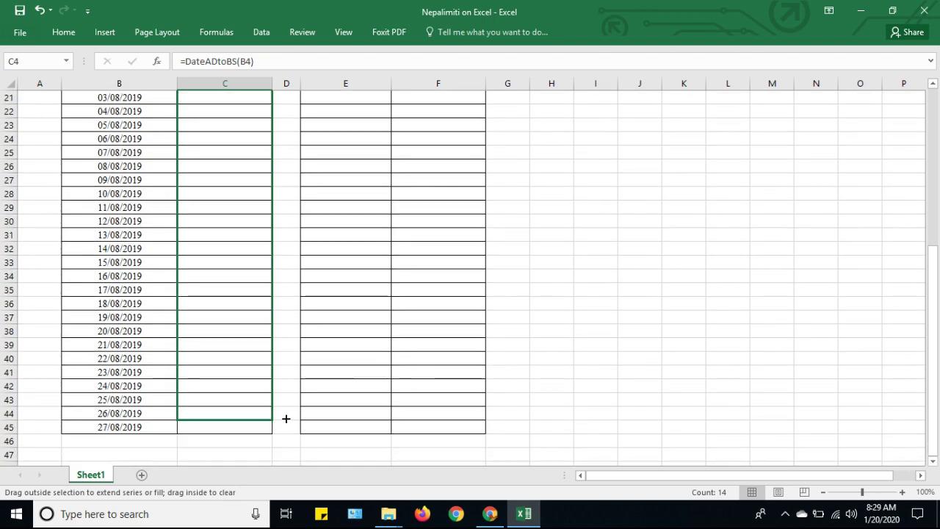
pyautogui.moveTo(286, 427); pyautogui.dragTo(286, 432)
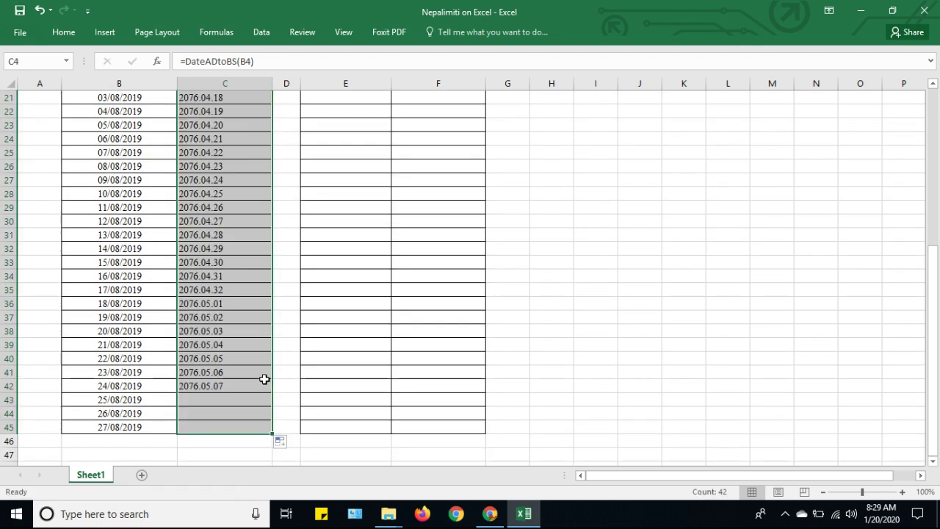
pyautogui.scroll(7, 244, 267)
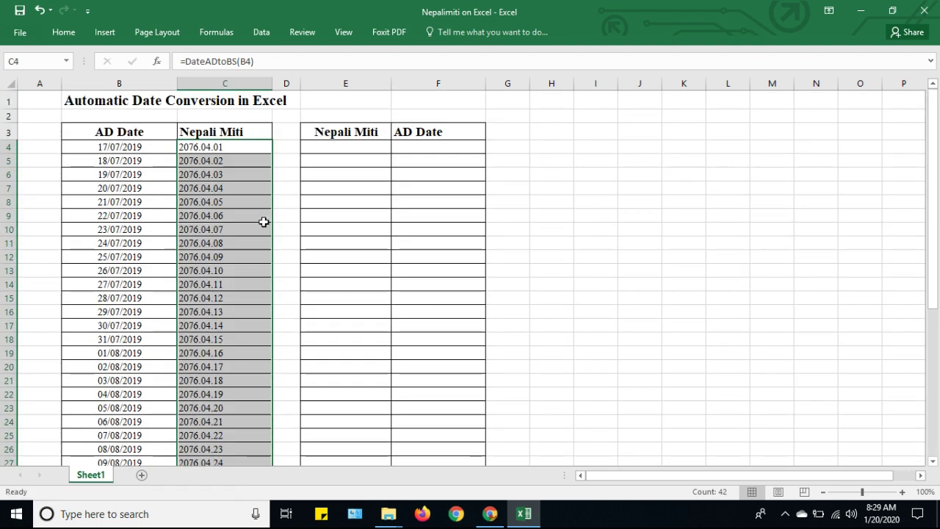
pyautogui.click(434, 144)
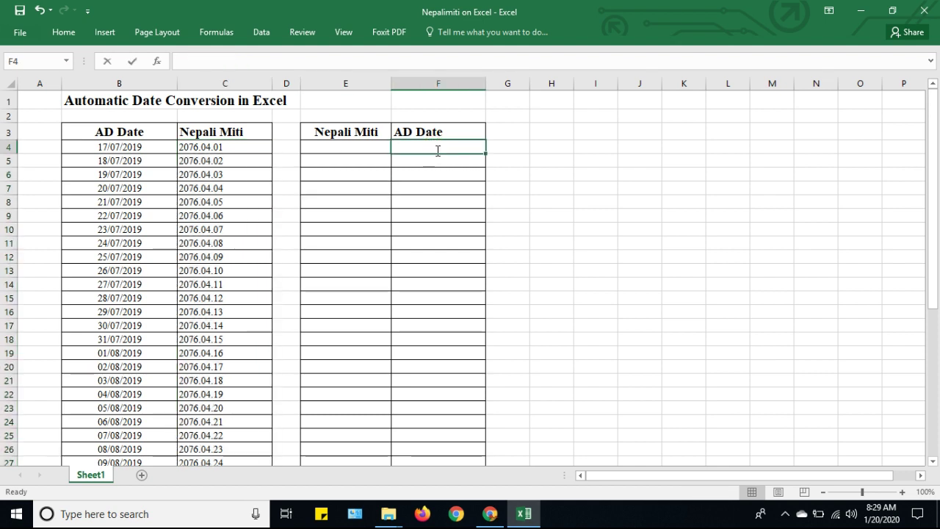
# - Enter =DateBStoAD(C4) in F4 to convert the Nepali Miti back to AD
pyautogui.write('=date')
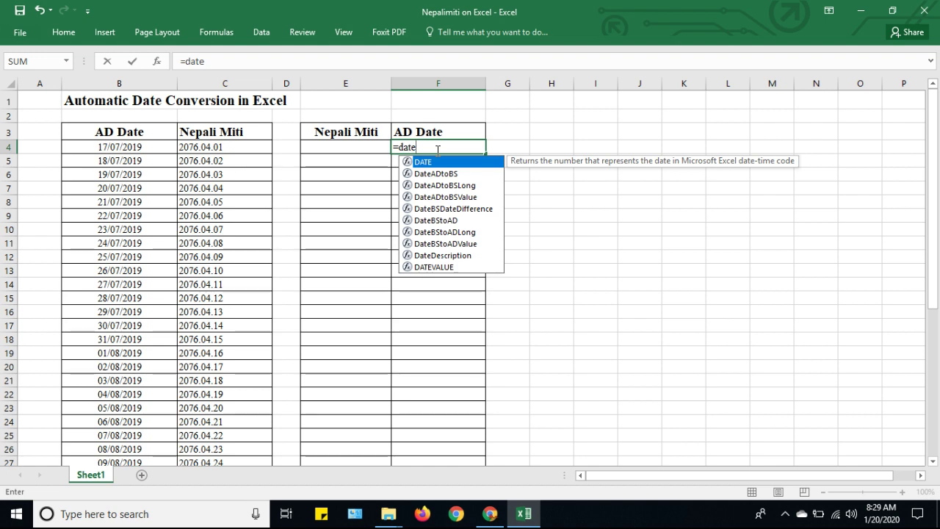
pyautogui.click(441, 222)
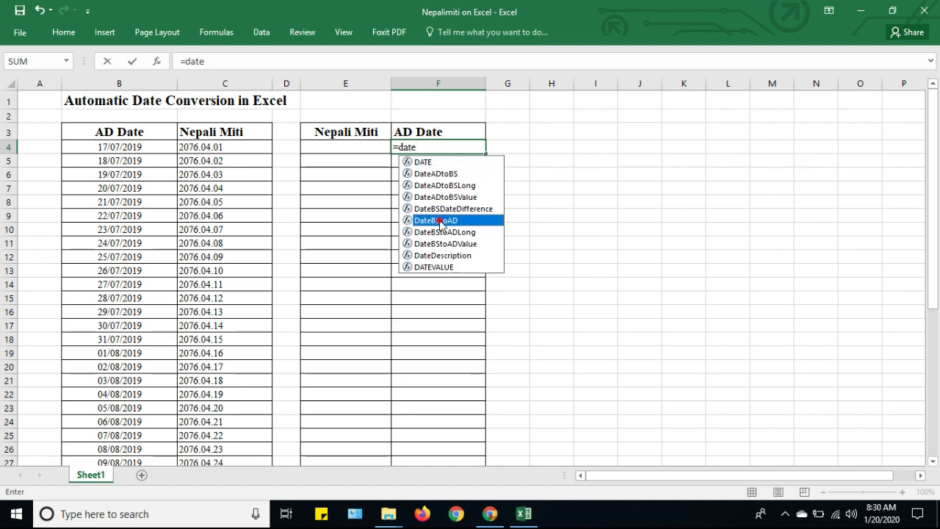
pyautogui.doubleClick(440, 221)
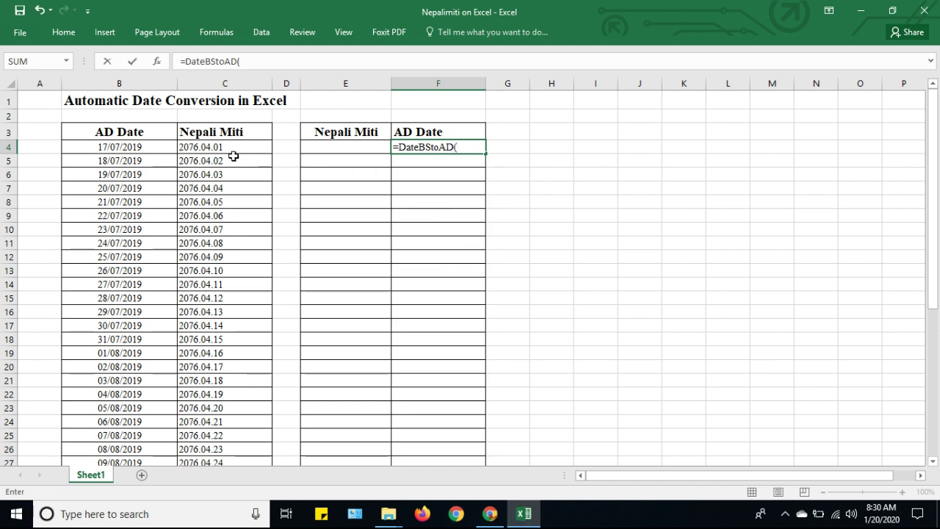
pyautogui.click(213, 147)
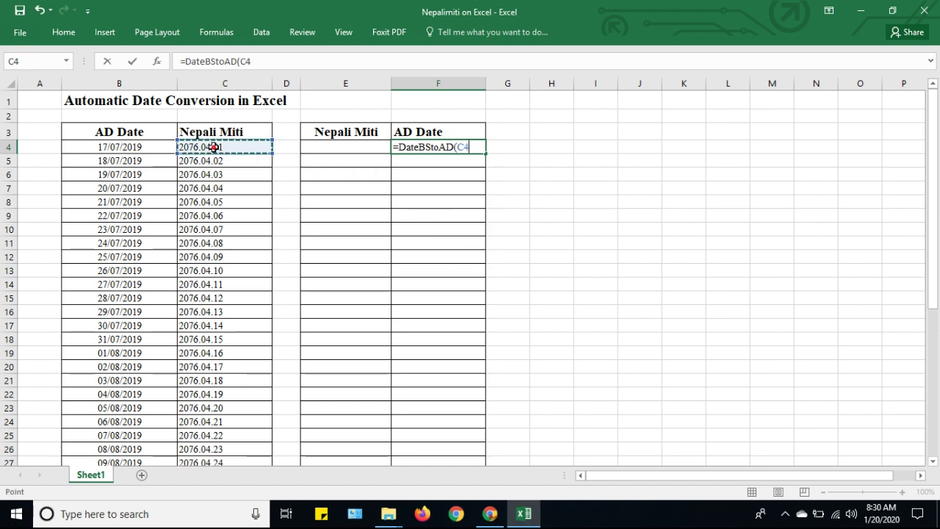
pyautogui.press('Return')
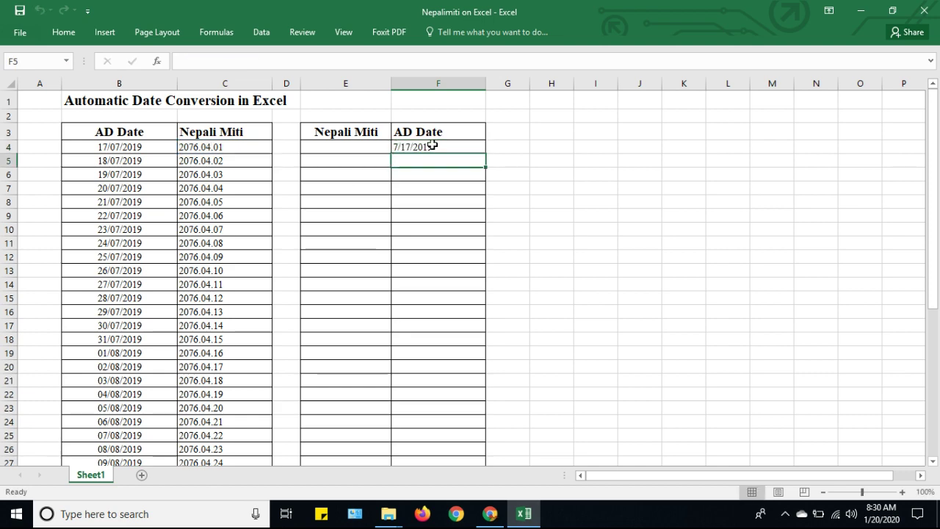
# - Fill the F4 formula down to row 45 and clear the stray formula in F46
pyautogui.click(432, 146)
pyautogui.moveTo(485, 152); pyautogui.dragTo(487, 483)
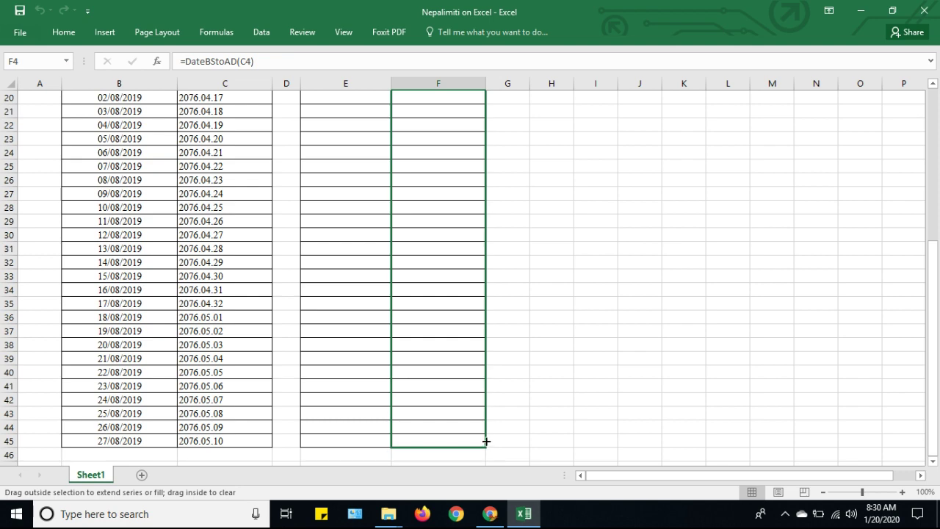
pyautogui.moveTo(487, 441); pyautogui.dragTo(486, 459)
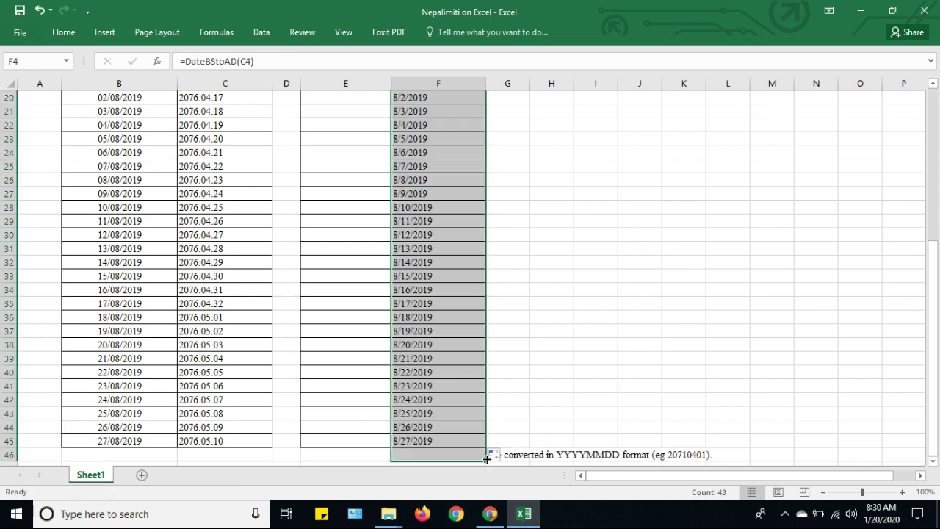
pyautogui.scroll(1, 430, 445)
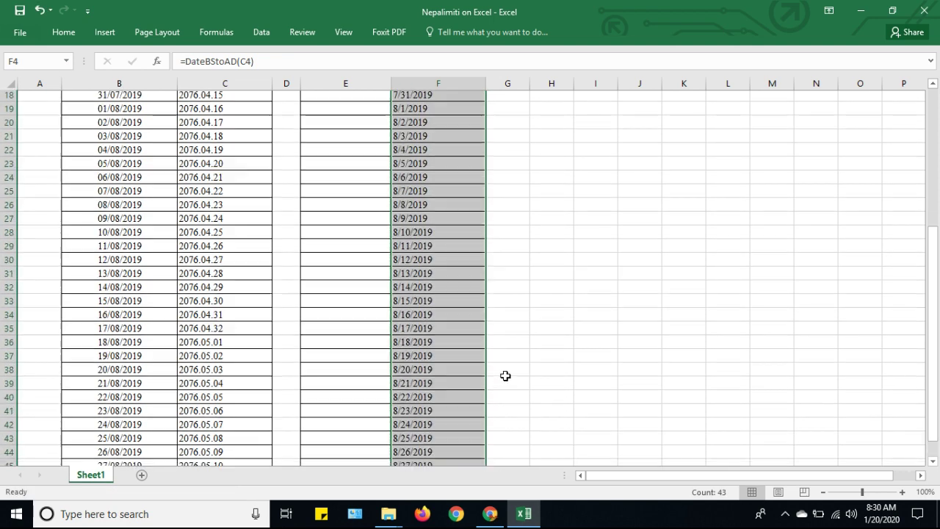
pyautogui.scroll(-2, 436, 428)
pyautogui.click(427, 417)
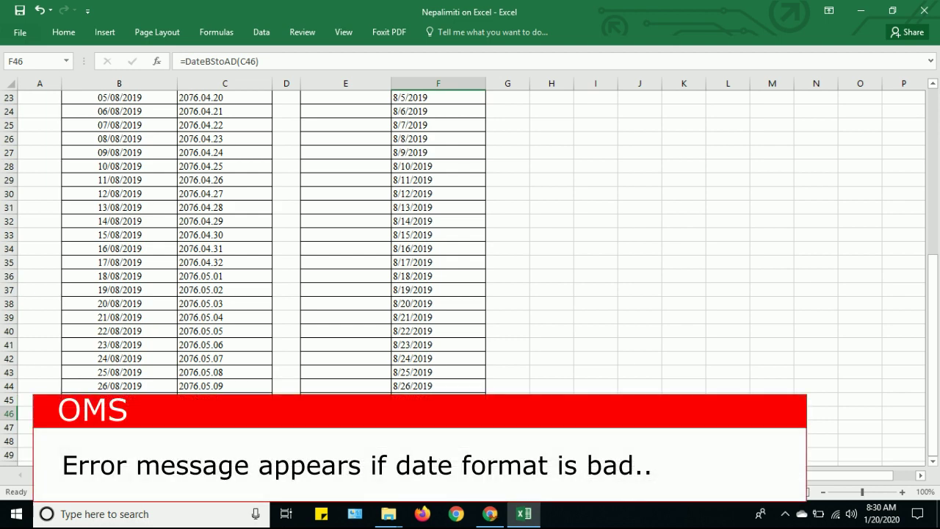
pyautogui.press('Delete')
pyautogui.scroll(7, 471, 290)
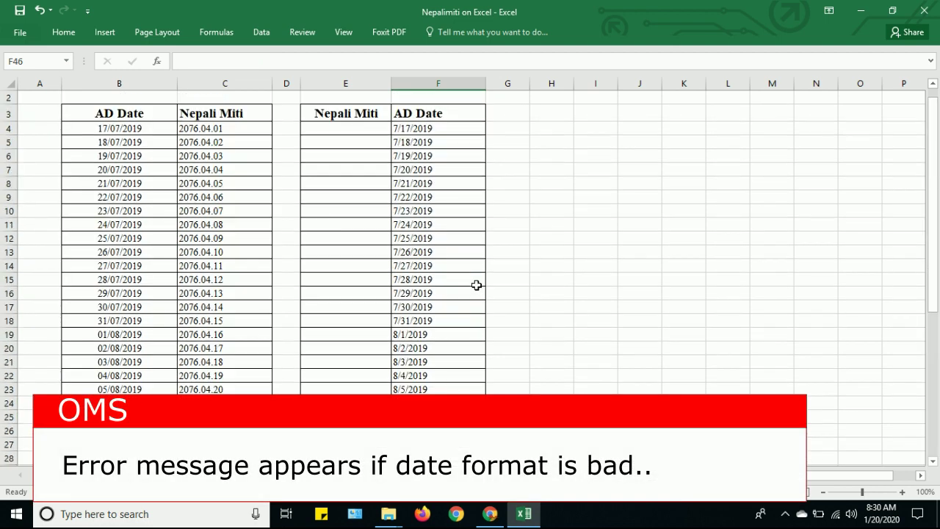
pyautogui.scroll(1, 475, 285)
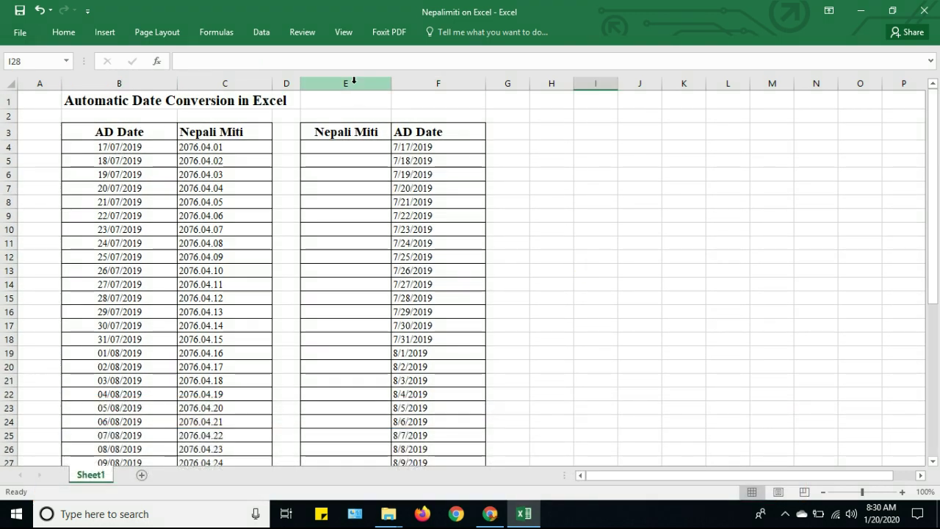
# - Format the whole of column E as Text
pyautogui.click(353, 82)
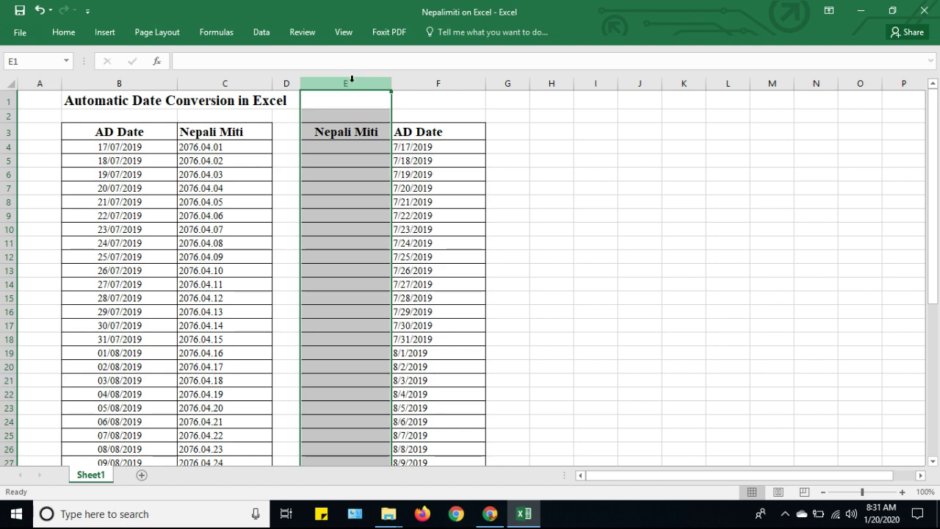
pyautogui.hotkey('ctrl', '1')
pyautogui.click(165, 169)
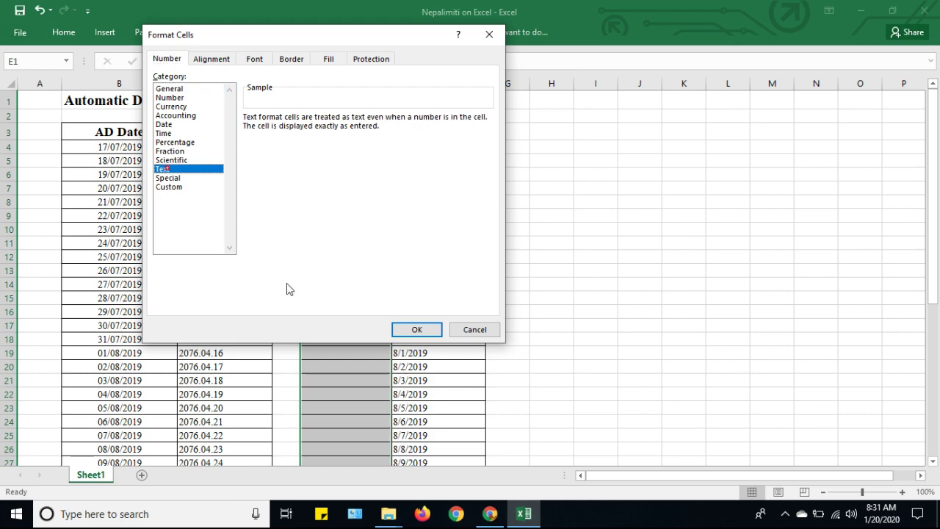
pyautogui.click(411, 329)
# - Enter =DateADtoBS(F4) in E4, which displays as text, and autofit column E
pyautogui.click(354, 148)
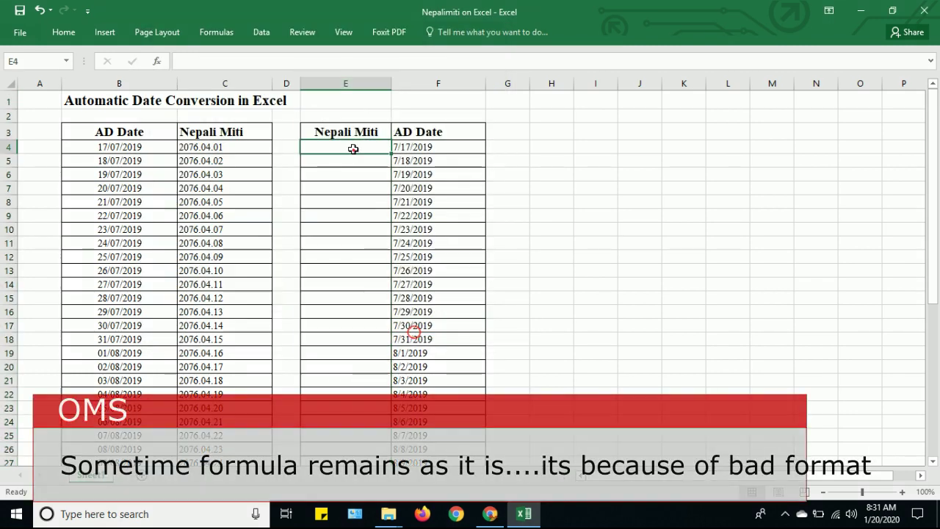
pyautogui.write('=da')
pyautogui.press('Down')
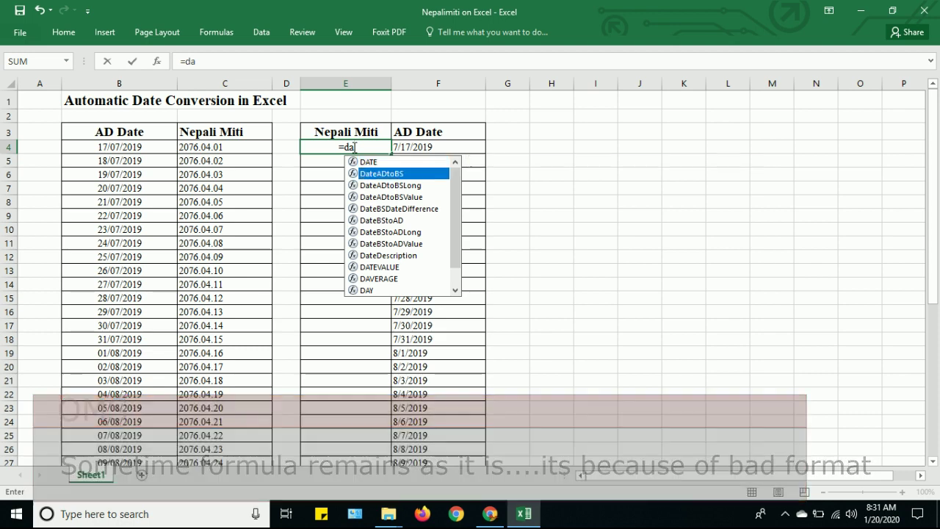
pyautogui.press('Tab')
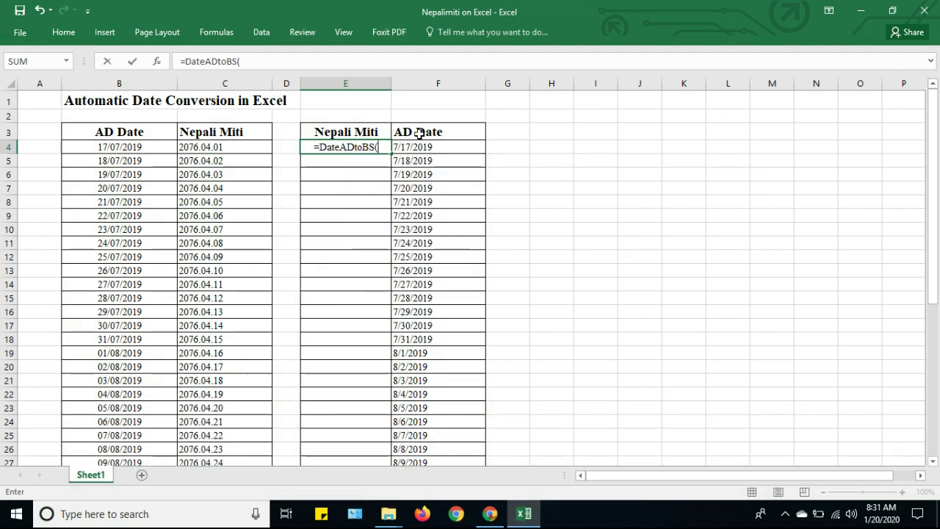
pyautogui.click(434, 145)
pyautogui.write(')')
pyautogui.press('Return')
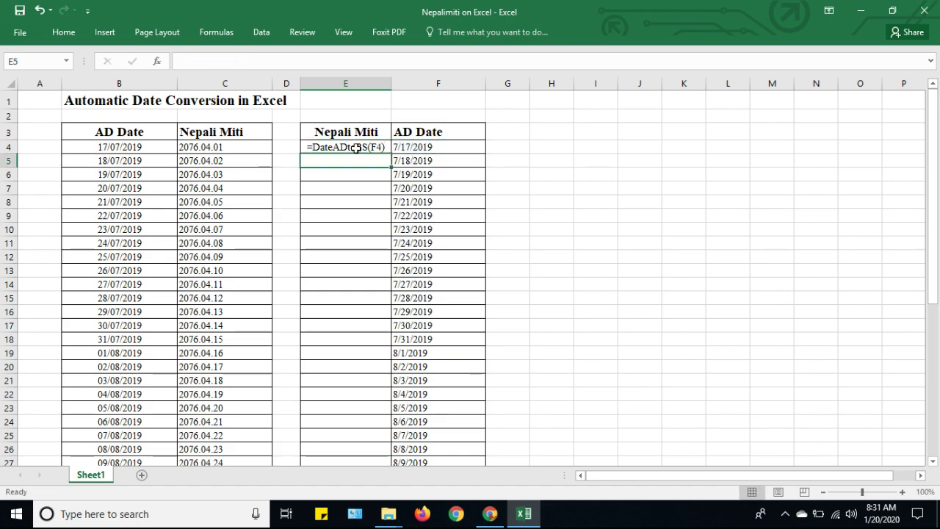
pyautogui.click(355, 147)
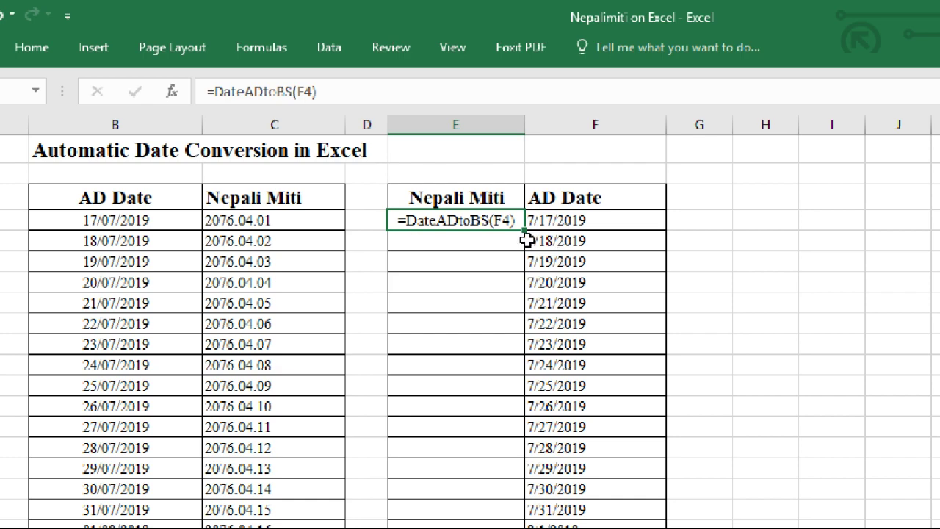
pyautogui.doubleClick(525, 123)
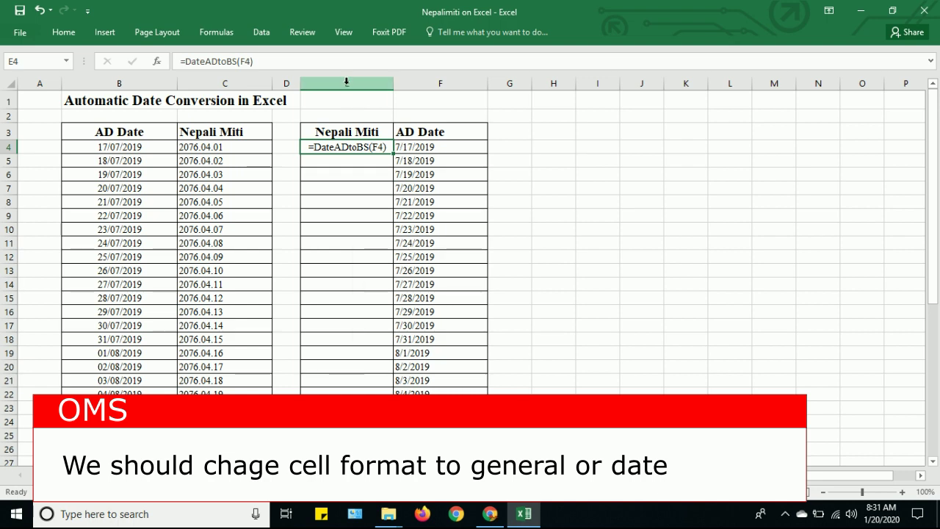
pyautogui.click(347, 83)
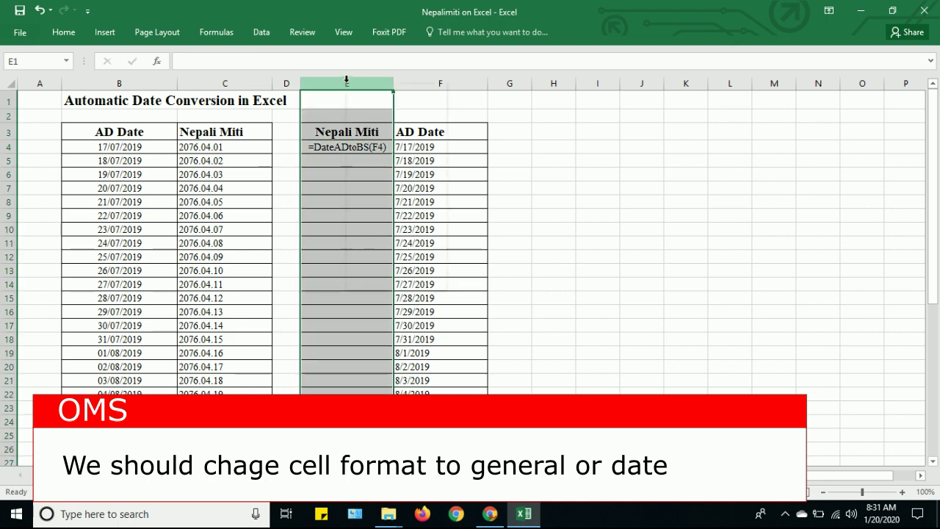
# - Change column E's number format to General
pyautogui.rightClick(347, 85)
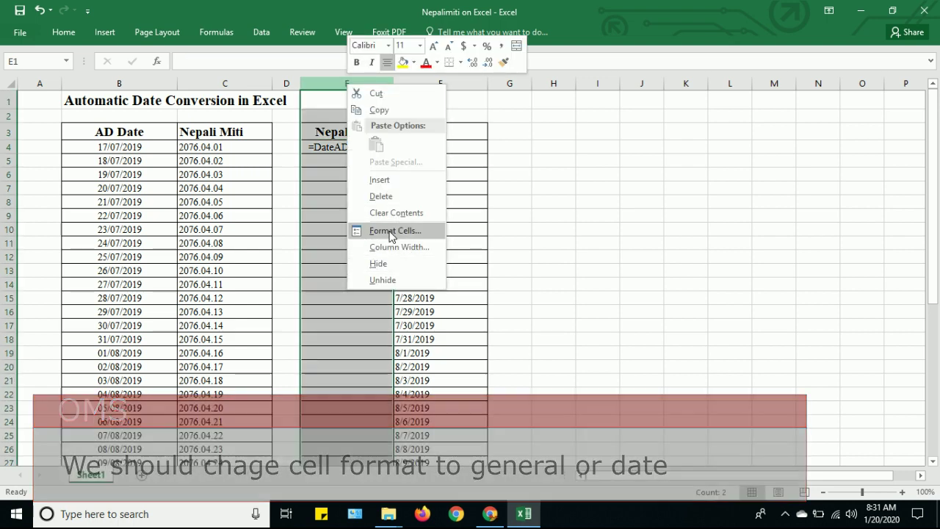
pyautogui.click(388, 230)
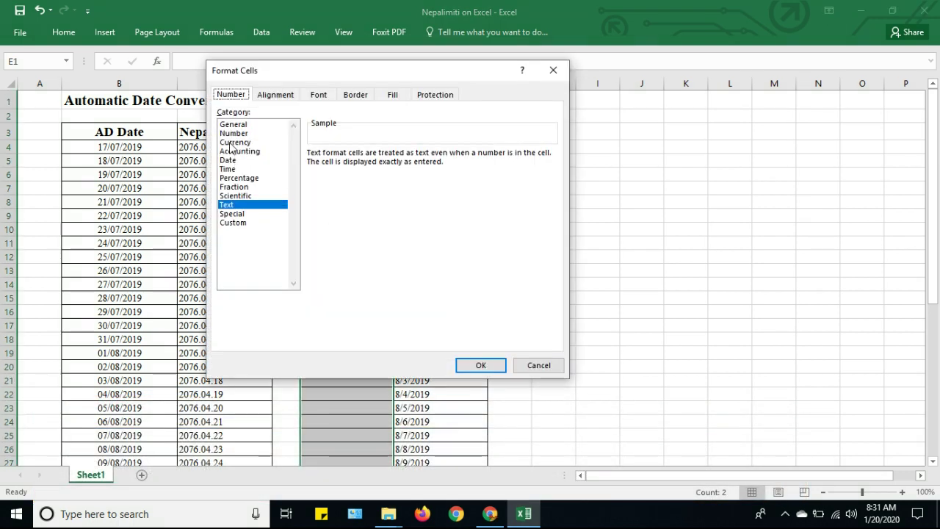
pyautogui.click(232, 125)
pyautogui.click(479, 364)
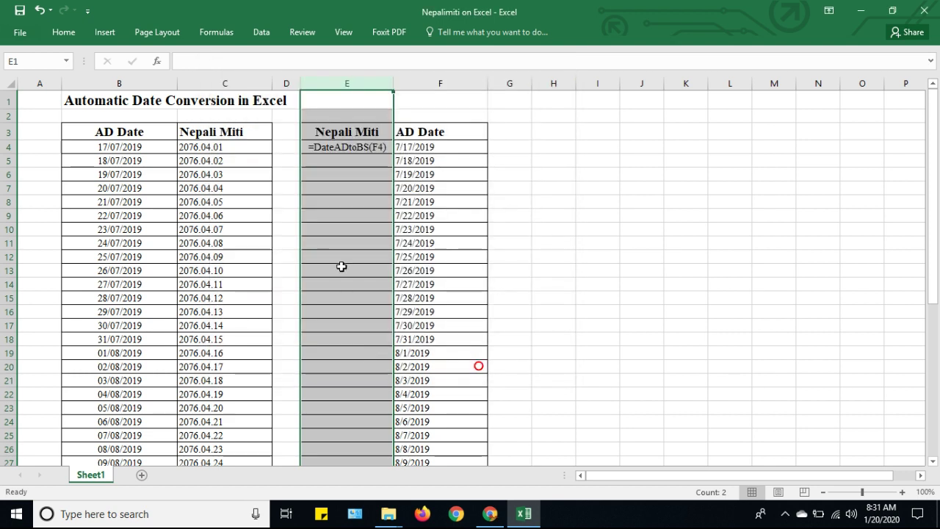
# - Recommit the E4 formula so it shows 2076.04.01, then fill it down to E29
pyautogui.click(340, 269)
pyautogui.click(352, 147)
pyautogui.doubleClick(353, 148)
pyautogui.press('Return')
pyautogui.click(348, 148)
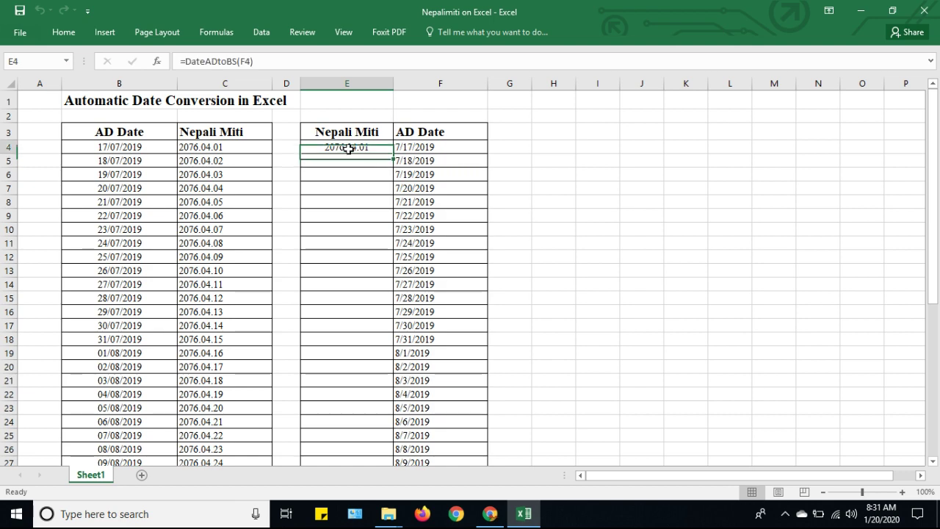
pyautogui.moveTo(394, 152); pyautogui.dragTo(388, 462)
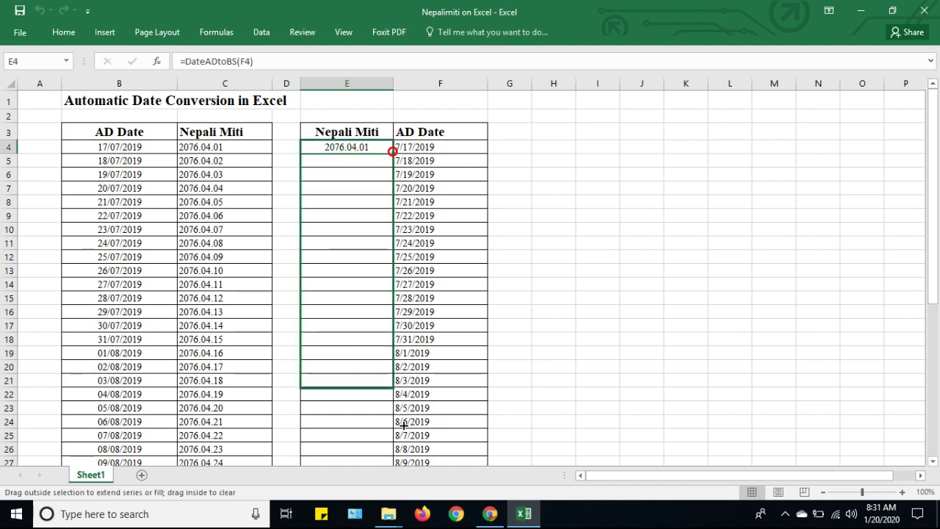
pyautogui.moveTo(388, 463); pyautogui.dragTo(384, 433)
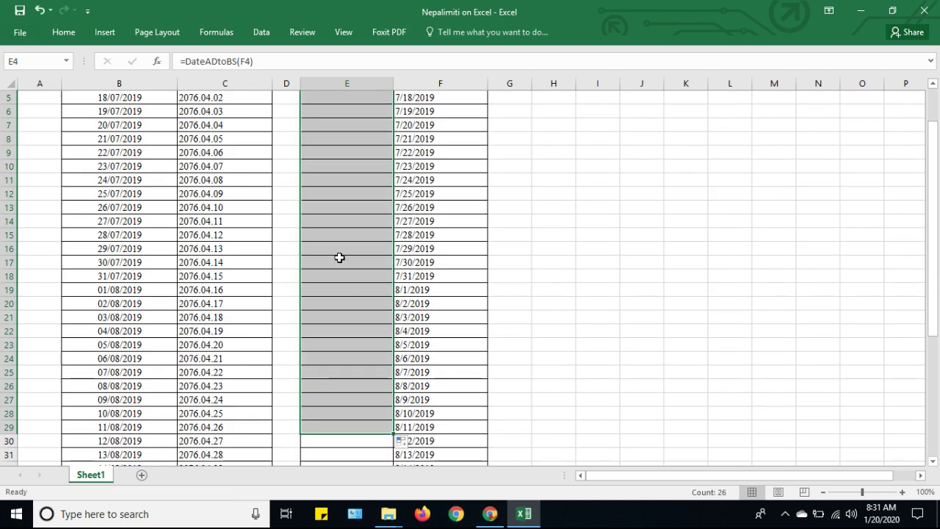
# - Type the heading 'English Date Format' in H3
pyautogui.click(340, 259)
pyautogui.scroll(2, 340, 259)
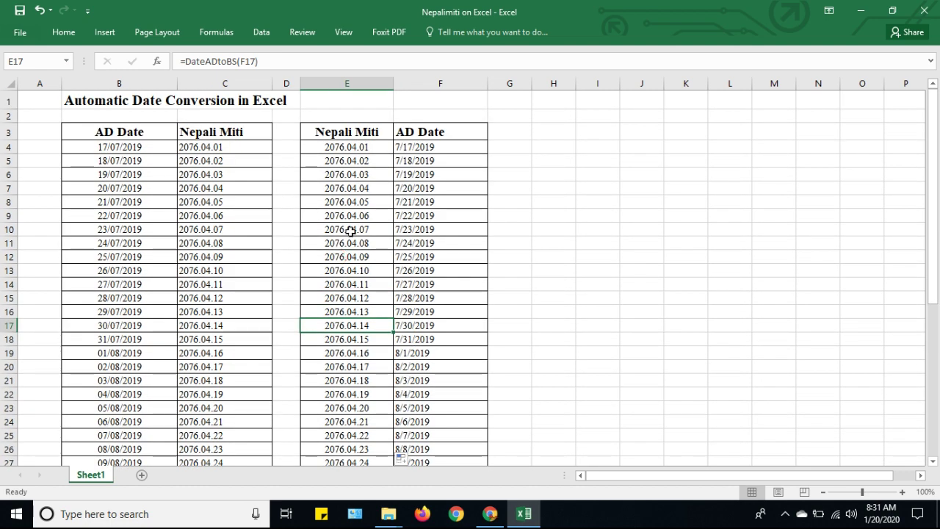
pyautogui.click(498, 178)
pyautogui.click(210, 144)
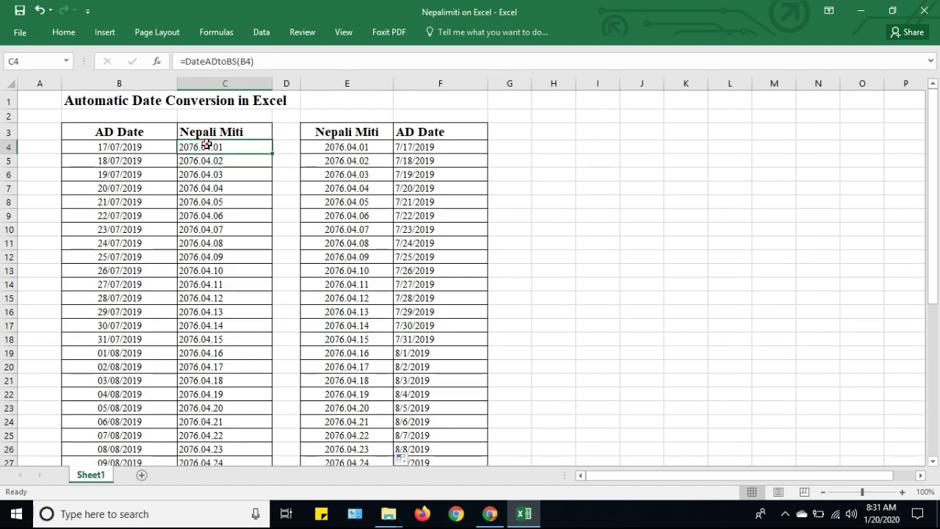
pyautogui.click(554, 132)
pyautogui.write('English Date Format')
# - Commit the English heading, widen column H, and add a bold 'Nepali Date Format' heading in H8
pyautogui.press('Return')
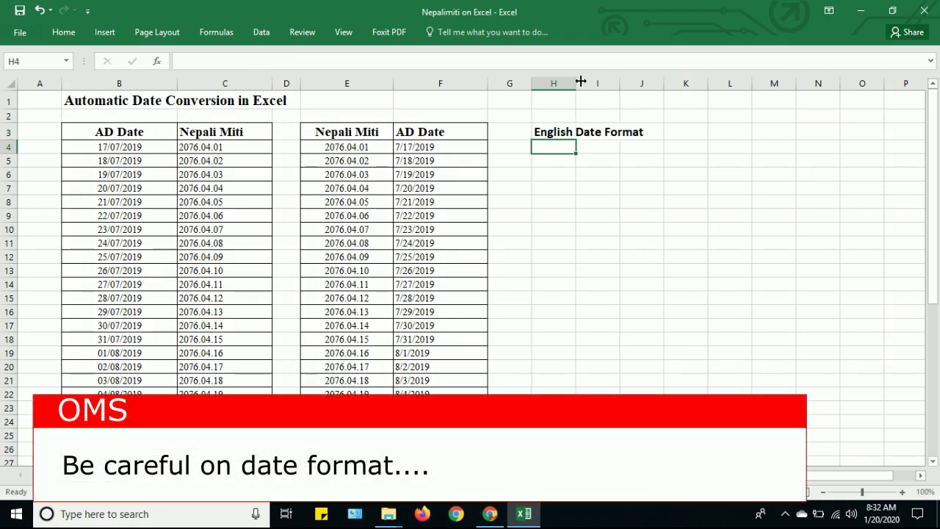
pyautogui.moveTo(581, 81); pyautogui.dragTo(647, 80)
pyautogui.click(558, 206)
pyautogui.write('Nep')
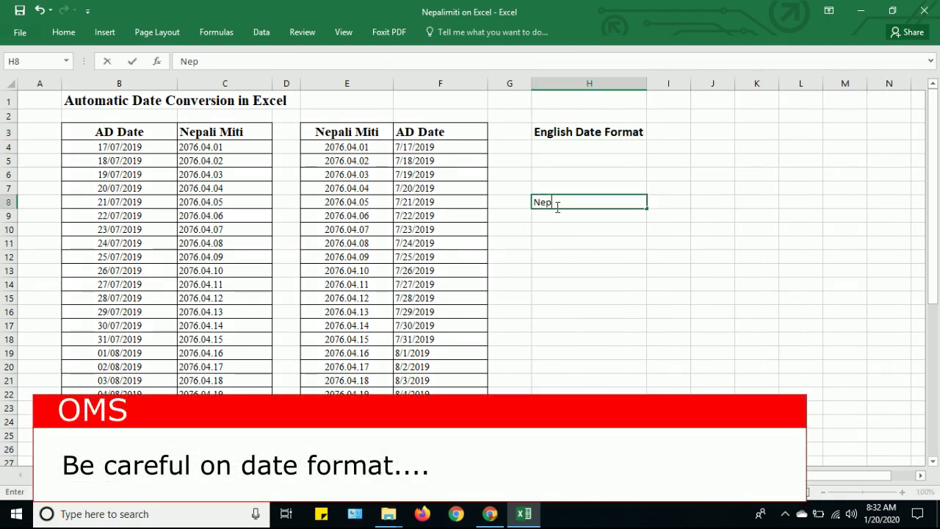
pyautogui.write('ali Date Format')
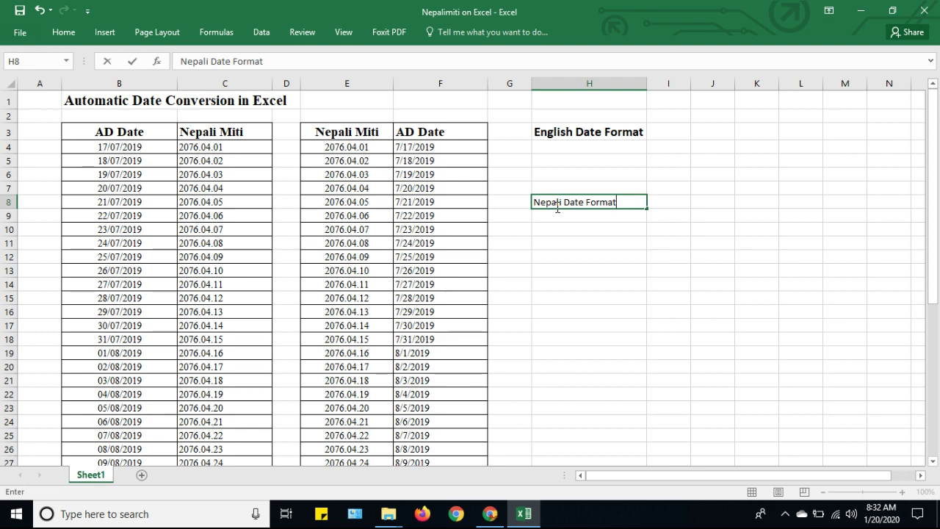
pyautogui.press('Return')
pyautogui.click(566, 200)
pyautogui.hotkey('ctrl', 'b')
# - Enter the patterns YYYY.MM.DD in H9 and DD/MM/YYYY in H4
pyautogui.click(569, 215)
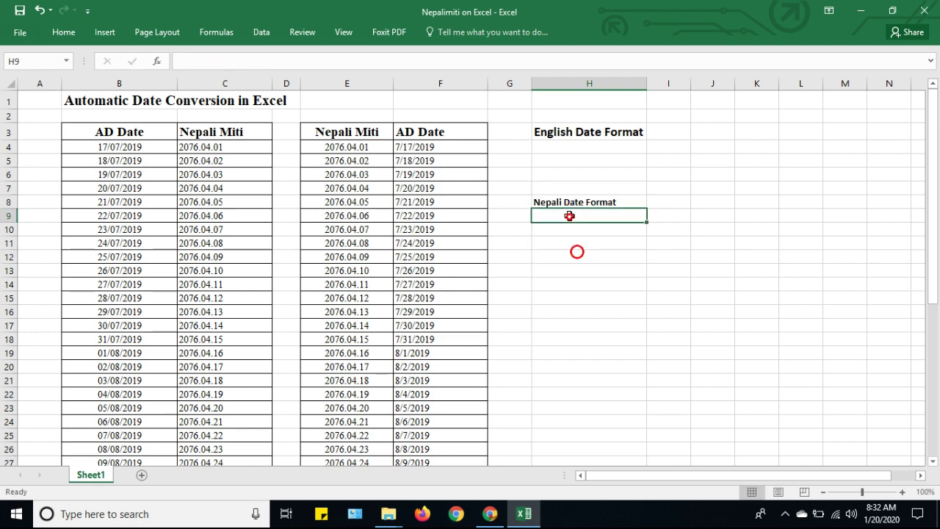
pyautogui.write('YYYY.MM.DD')
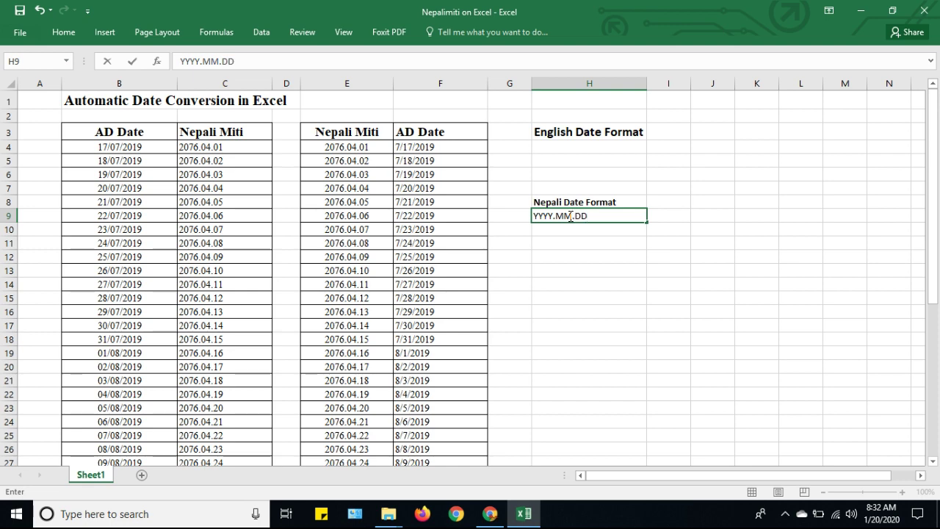
pyautogui.press('Return')
pyautogui.click(555, 143)
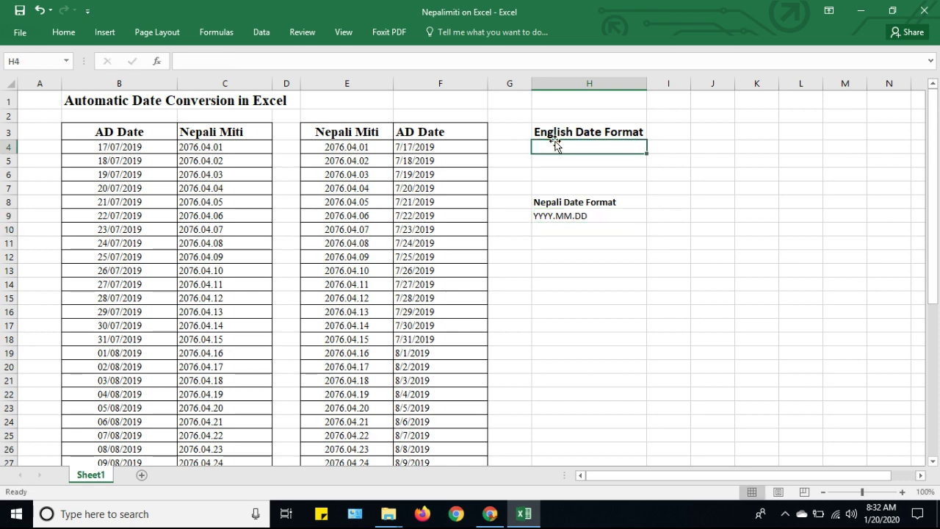
pyautogui.write('DD/MM/YY')
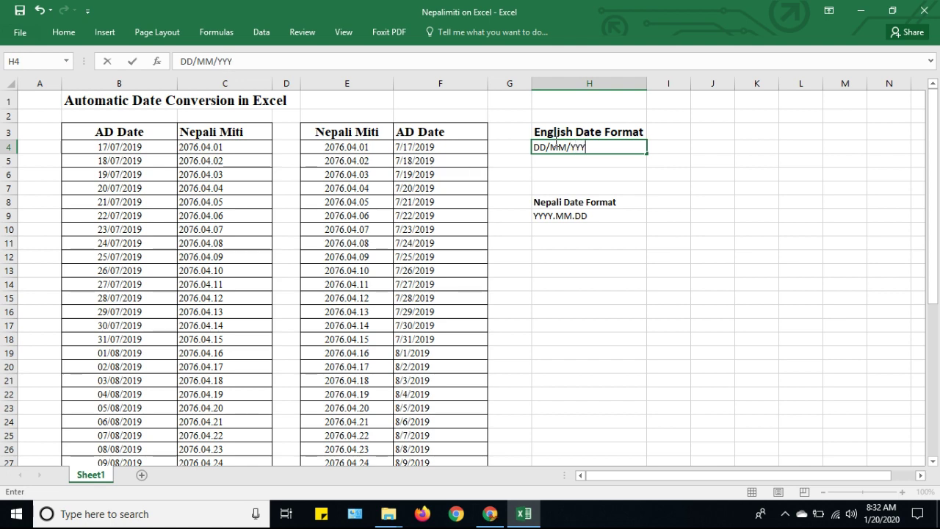
pyautogui.write('Y')
pyautogui.press('Return')
pyautogui.click(591, 172)
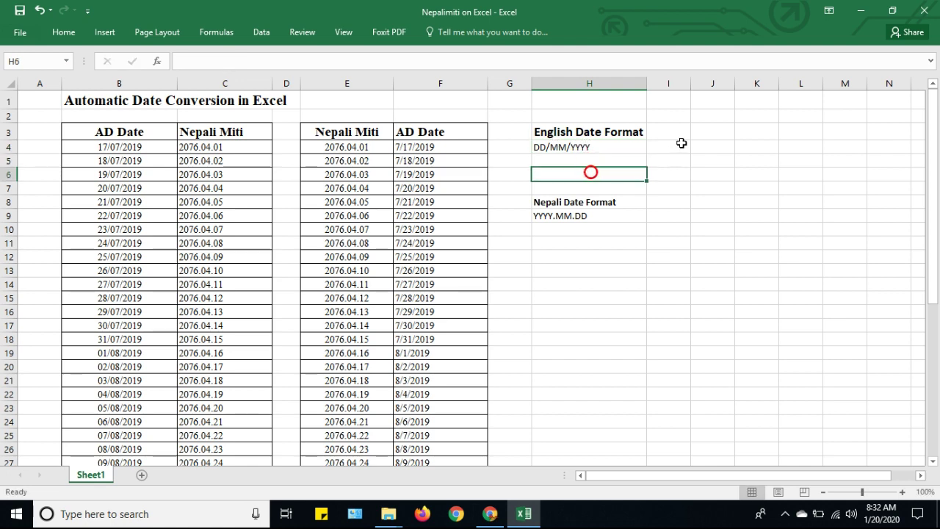
pyautogui.click(654, 216)
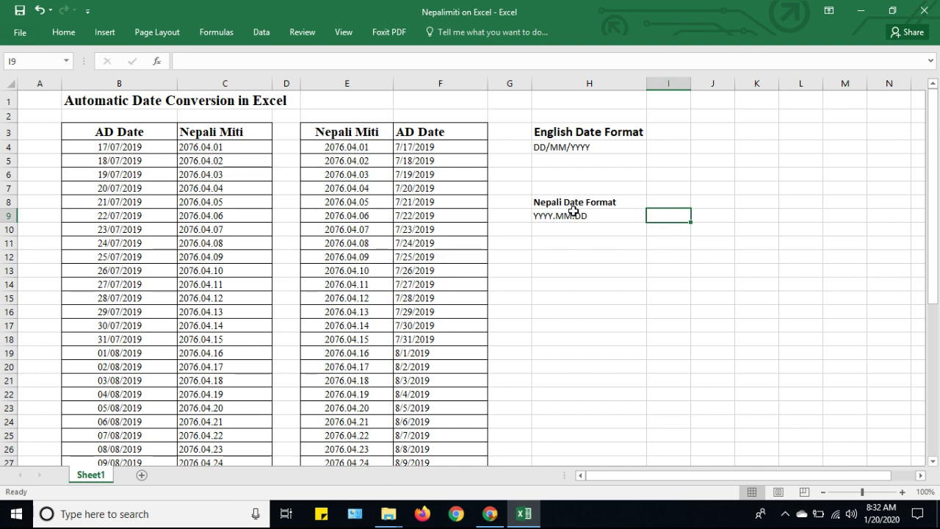
pyautogui.click(677, 170)
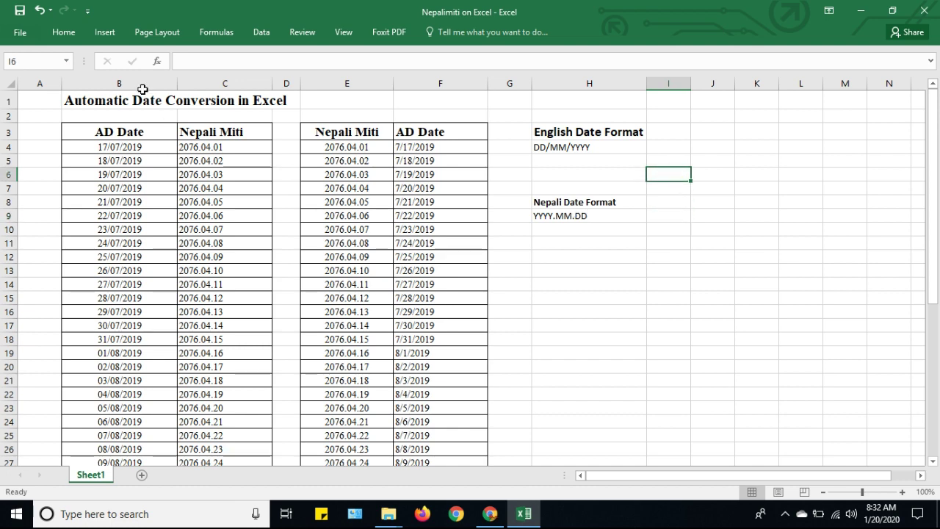
pyautogui.click(139, 82)
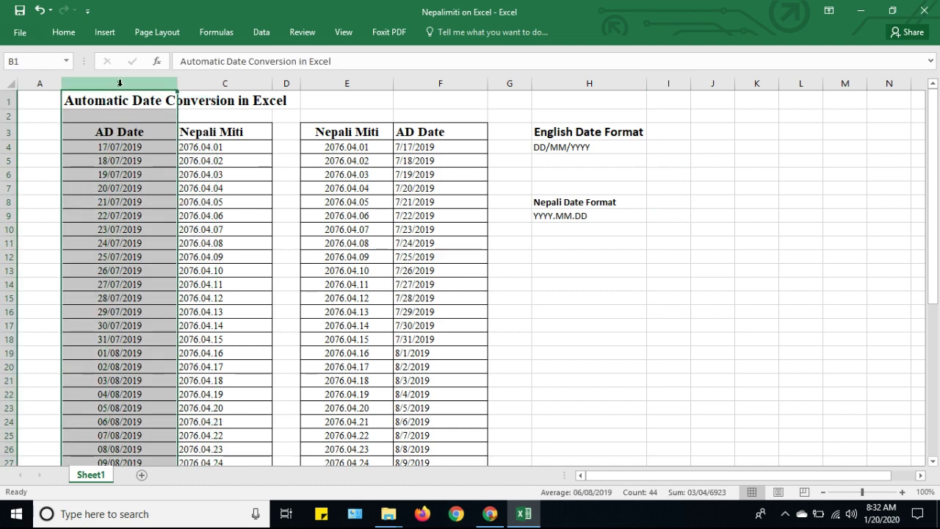
# - Apply a DD/MM/YYYY date format to column B so dates read like 17/07/2019
pyautogui.rightClick(119, 82)
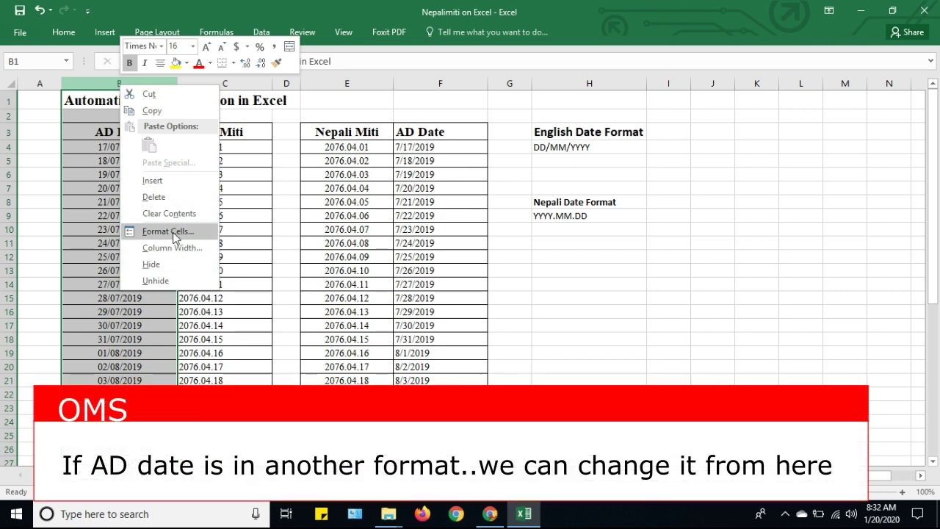
pyautogui.click(173, 233)
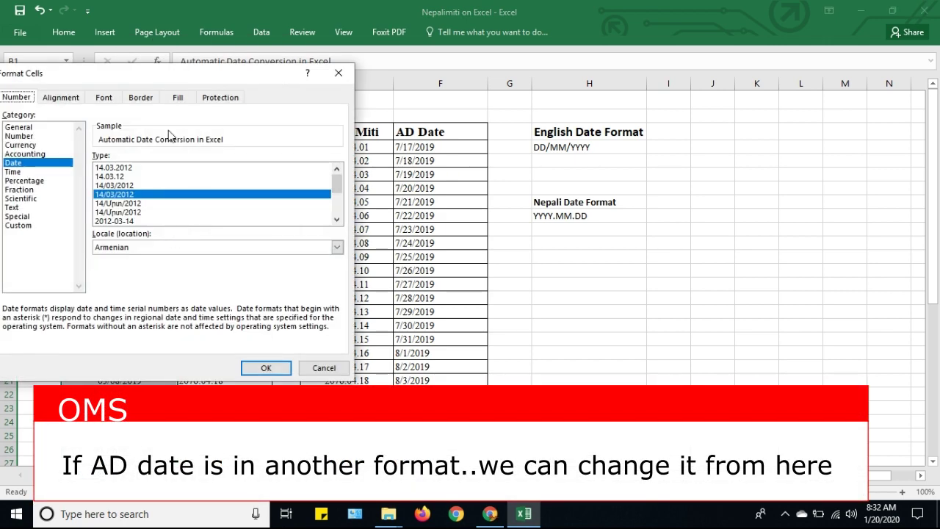
pyautogui.moveTo(202, 69); pyautogui.dragTo(317, 56)
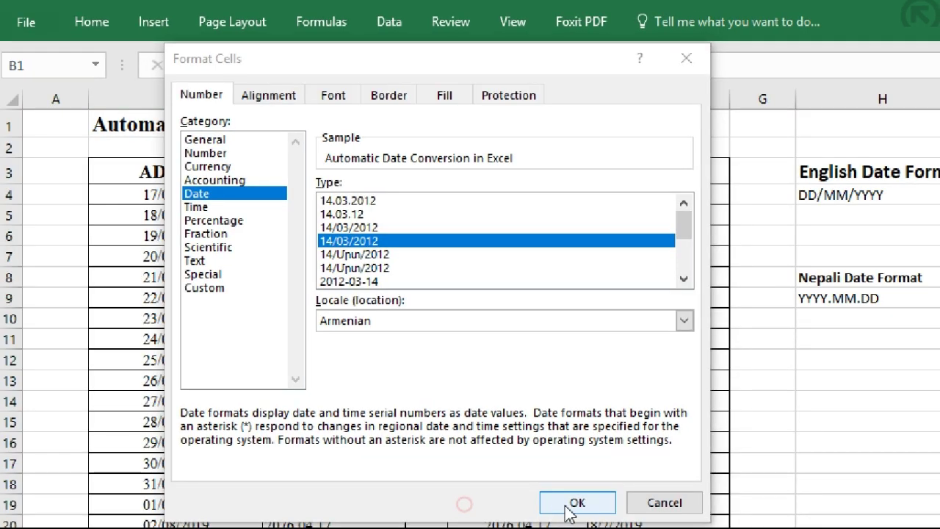
pyautogui.click(572, 506)
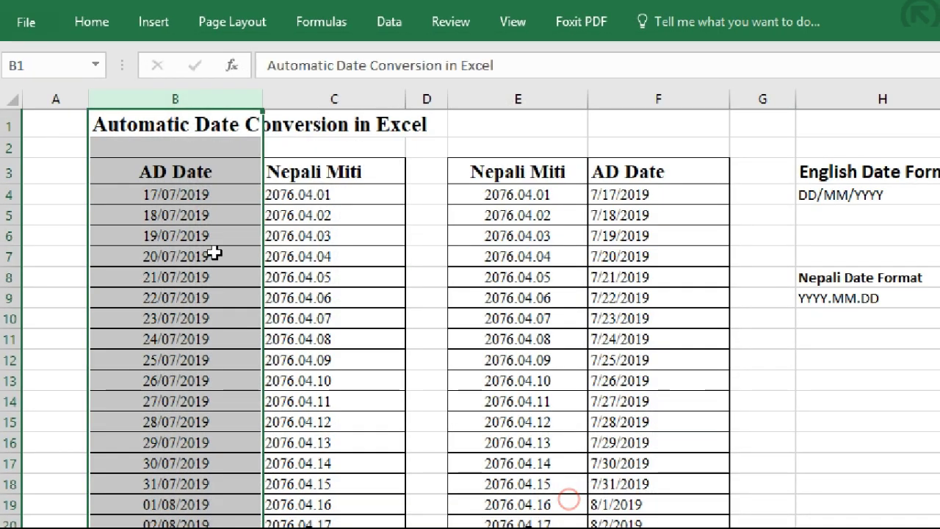
pyautogui.click(213, 253)
pyautogui.click(352, 97)
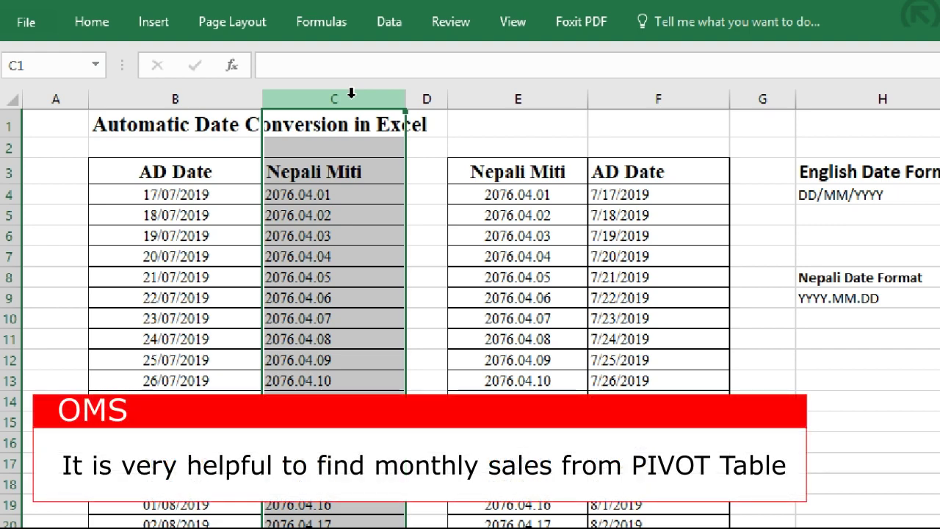
pyautogui.rightClick(369, 96)
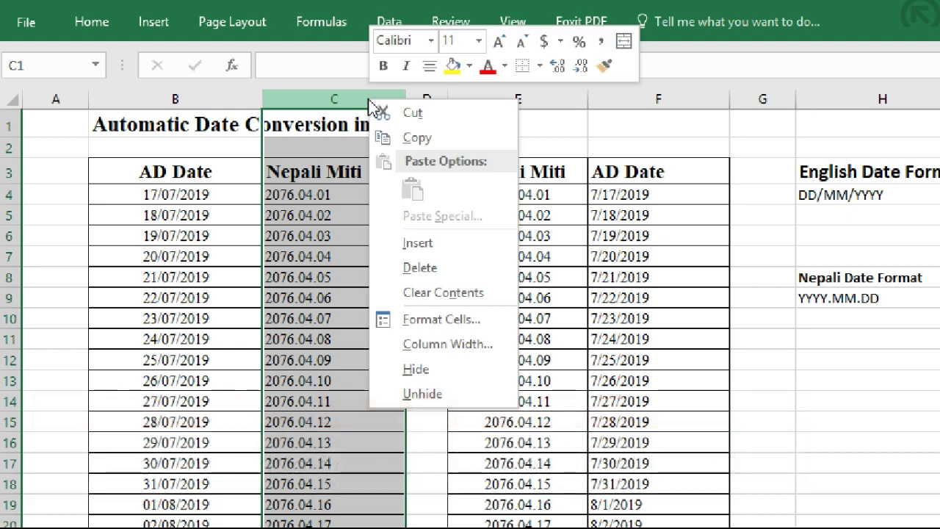
pyautogui.click(440, 318)
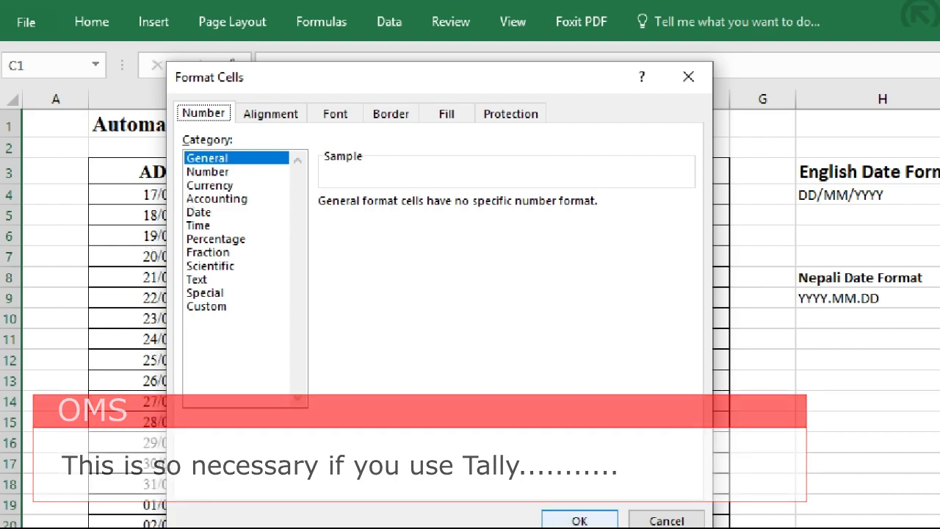
pyautogui.click(582, 518)
pyautogui.click(798, 357)
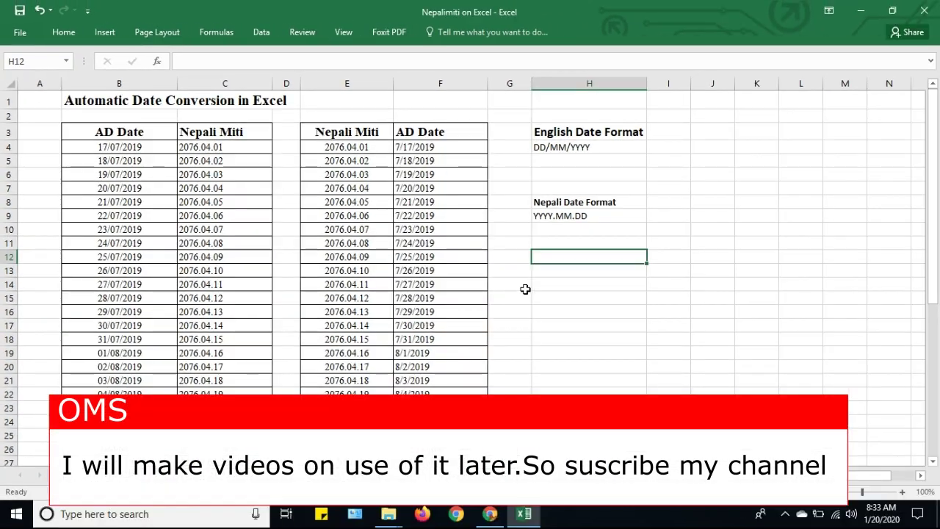
pyautogui.click(584, 282)
pyautogui.click(578, 240)
pyautogui.click(580, 270)
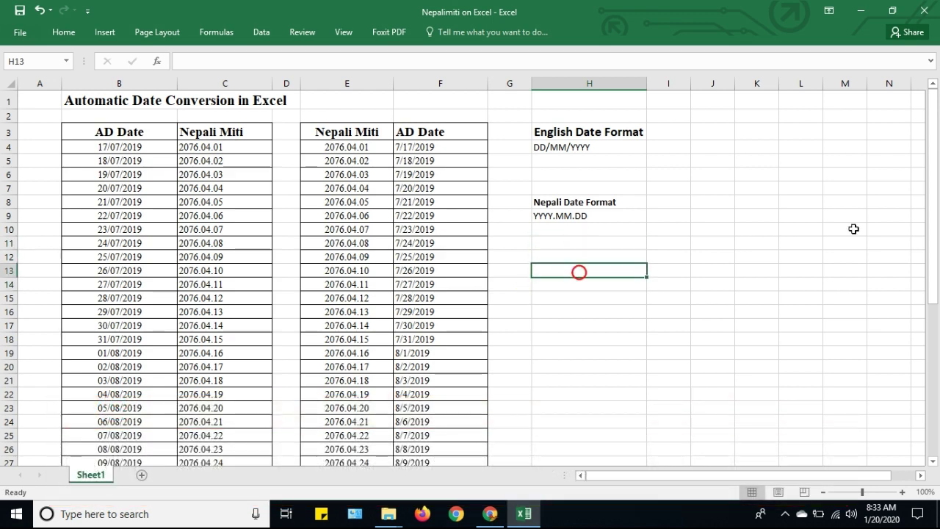